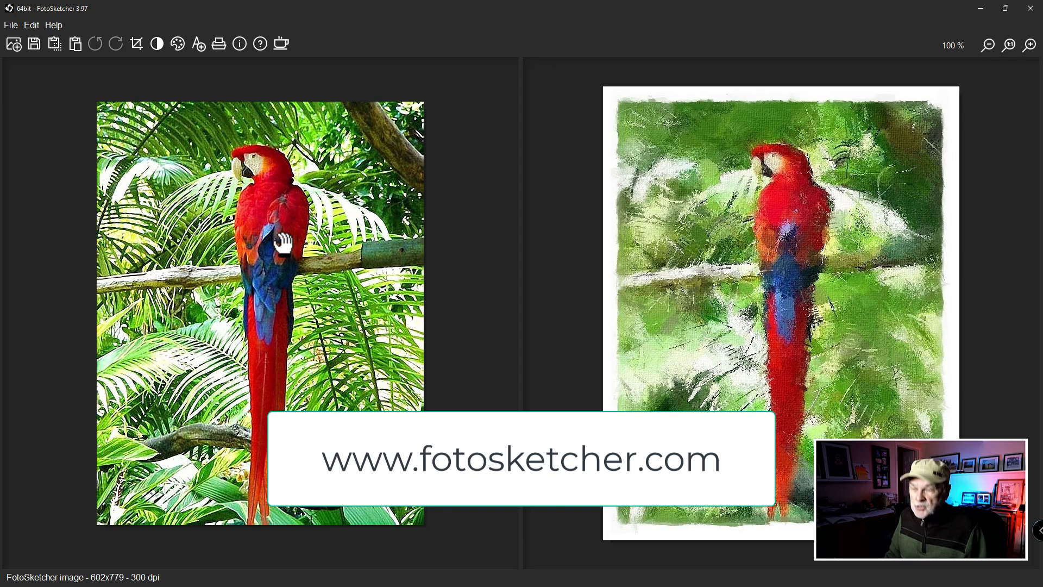
View the program's About information and close it
left_click(241, 47)
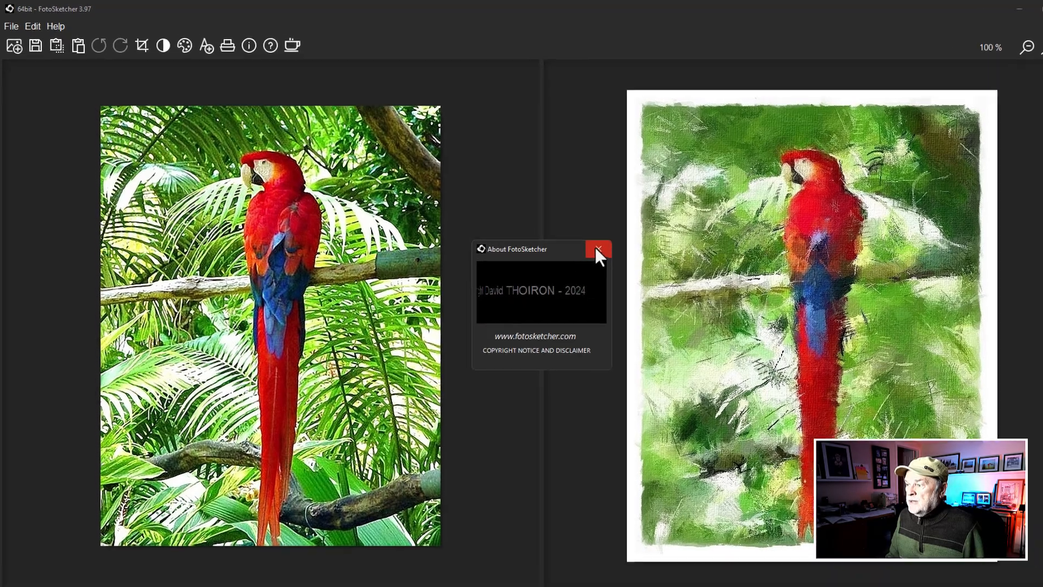
left_click(598, 250)
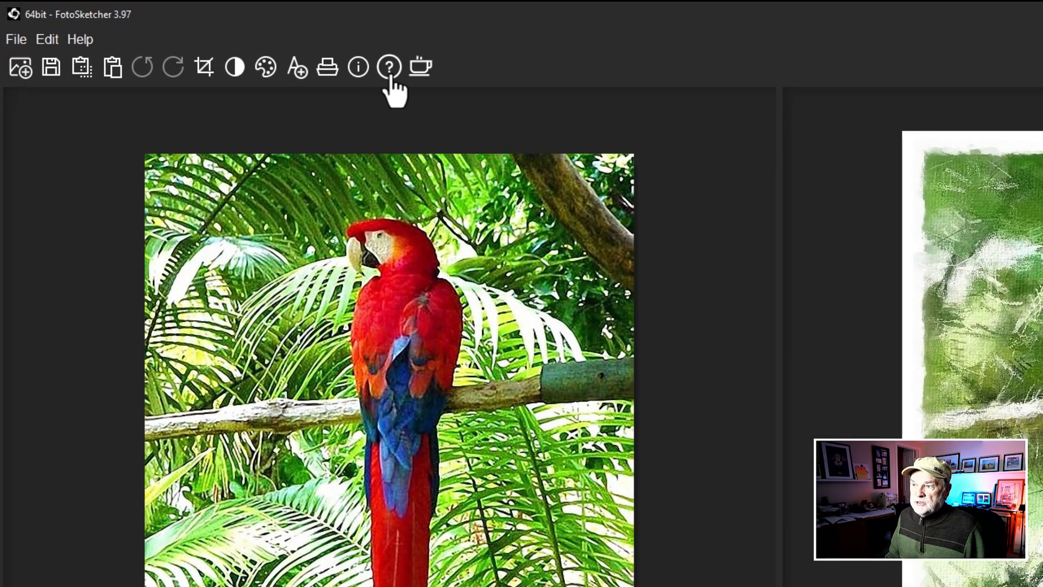
left_click(271, 45)
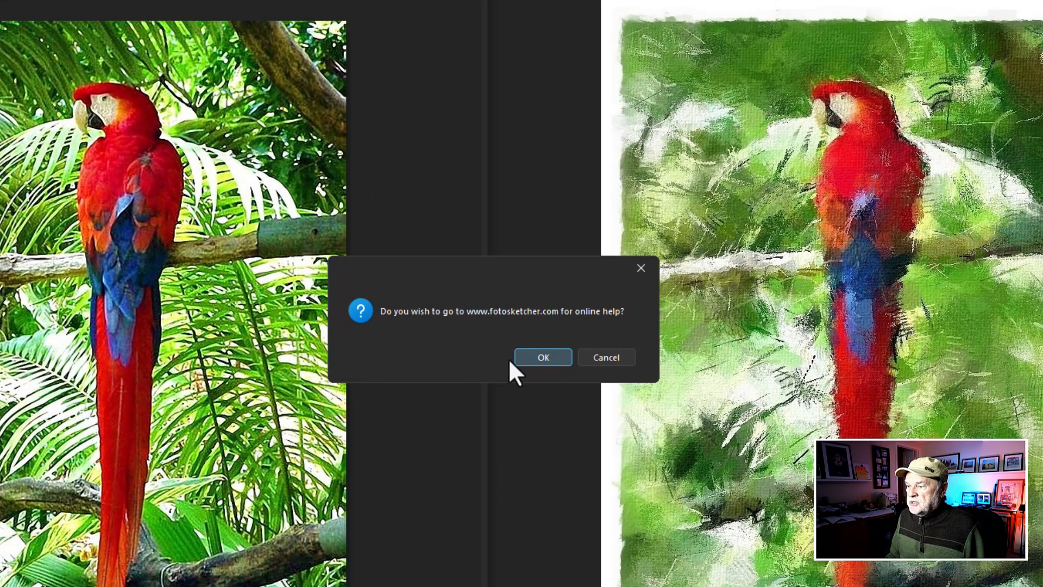
left_click(540, 361)
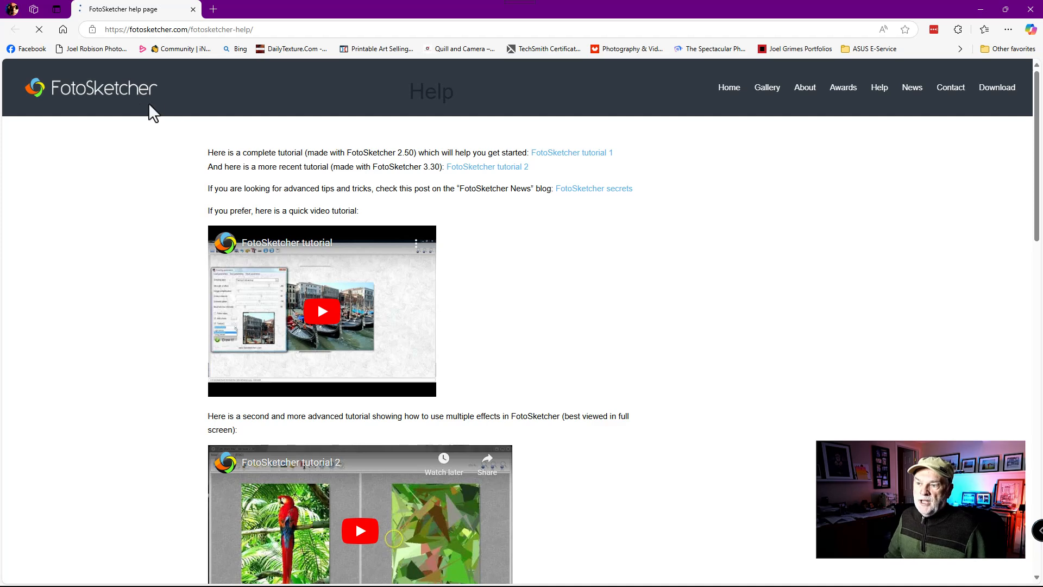
left_click(78, 85)
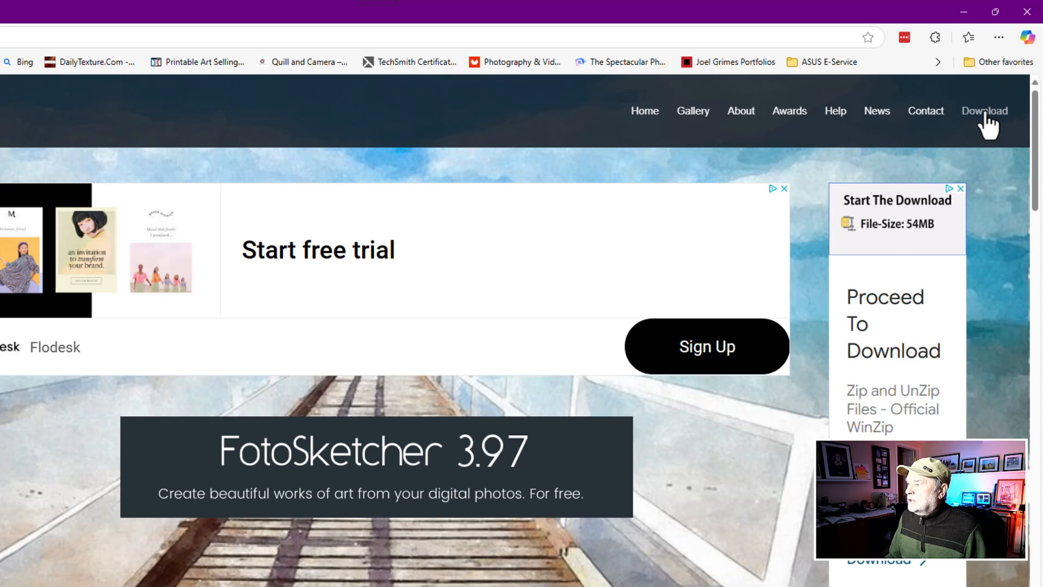
left_click(985, 113)
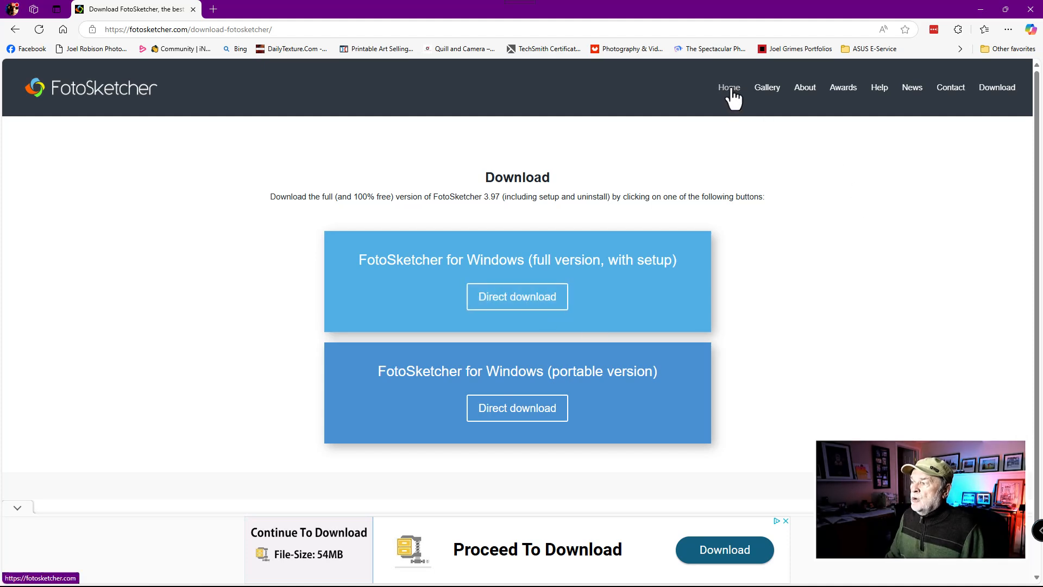
Open the website's Gallery and enlarge the Painting 11 tree artwork
left_click(767, 88)
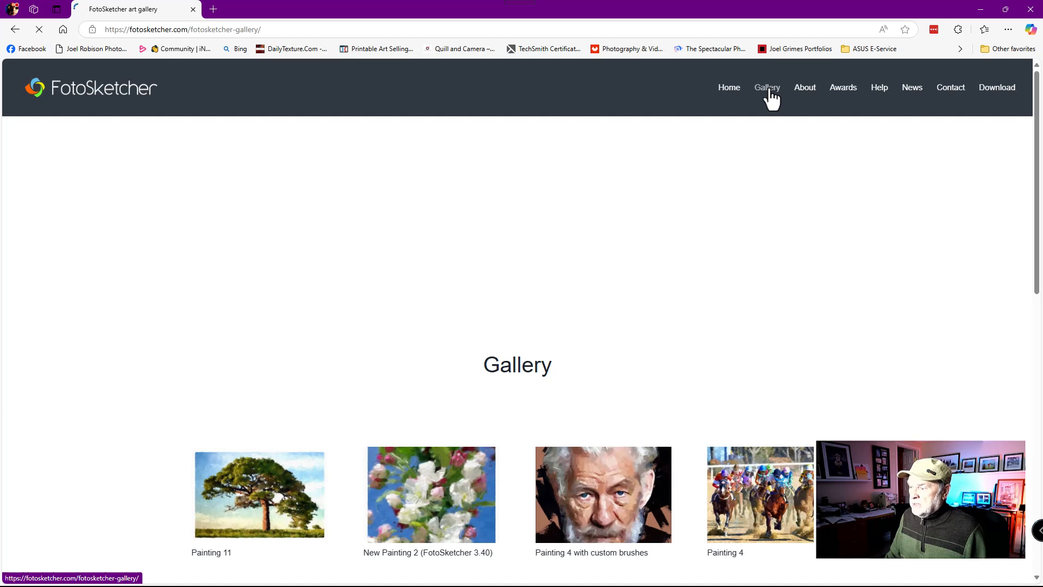
scroll(691, 410, "down", 2)
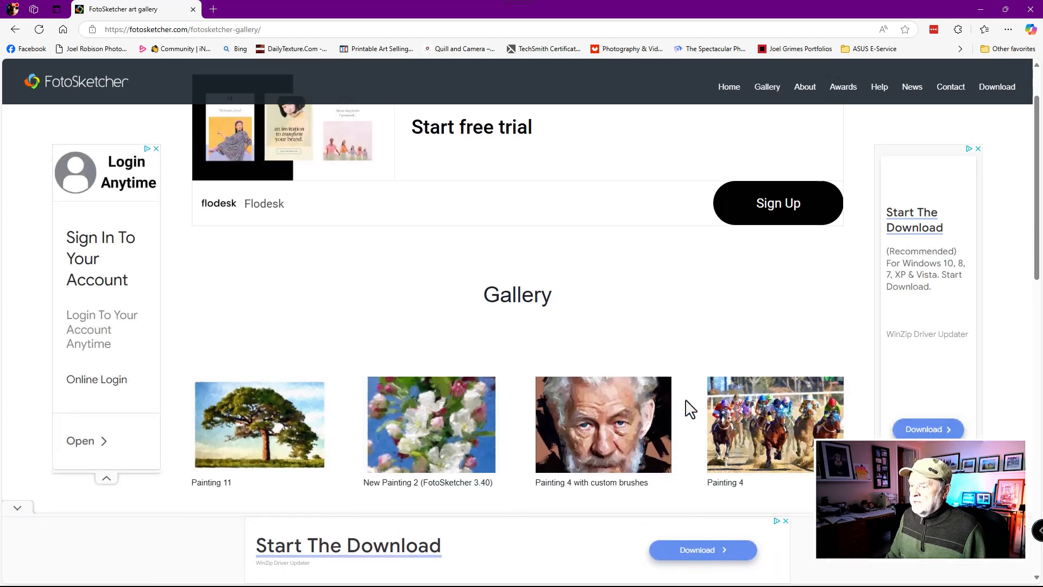
scroll(690, 409, "down", 1)
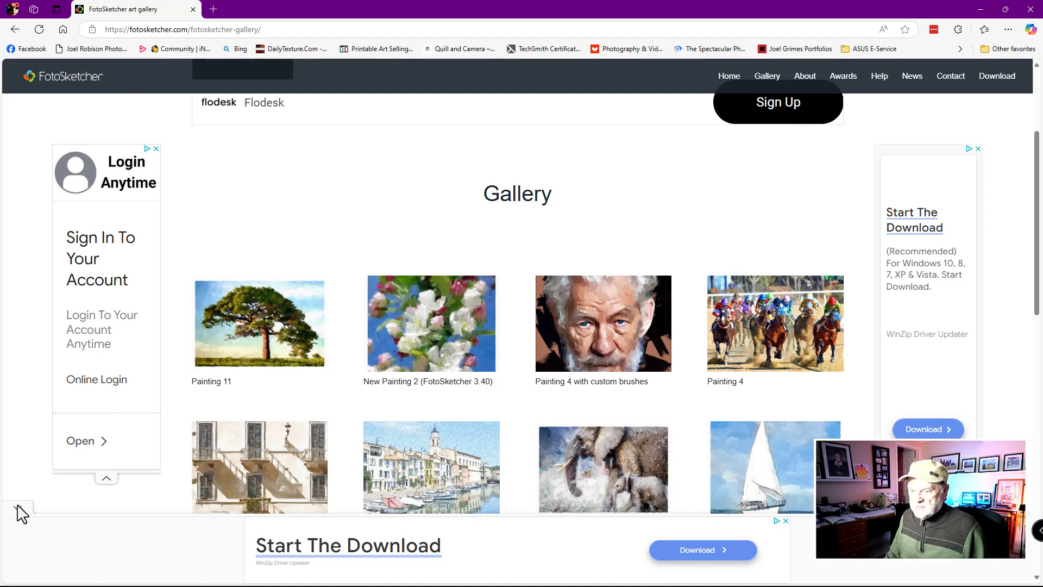
left_click(258, 340)
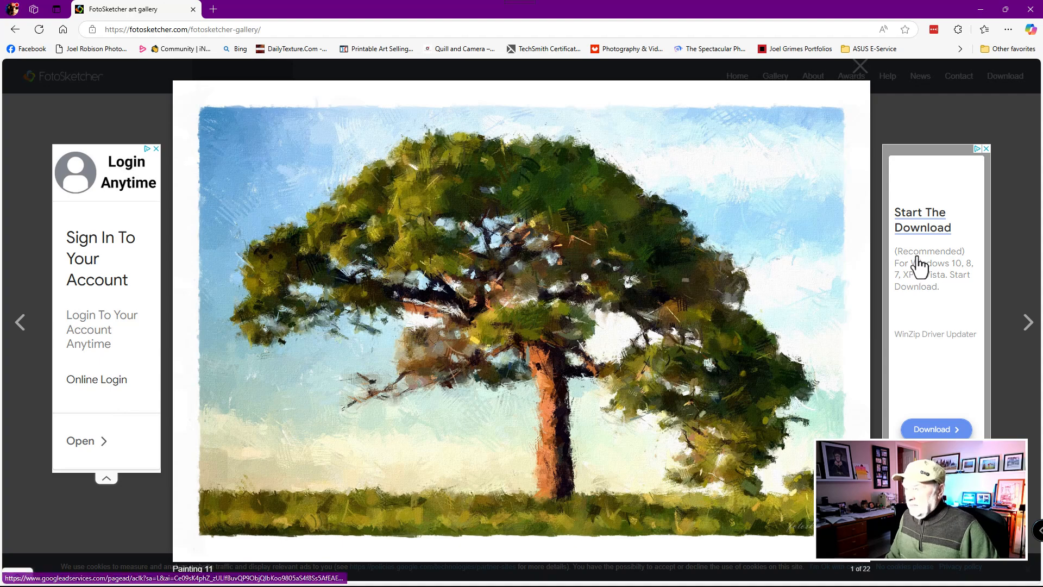
Close the advertisements on both sides of the enlarged painting
left_click(987, 149)
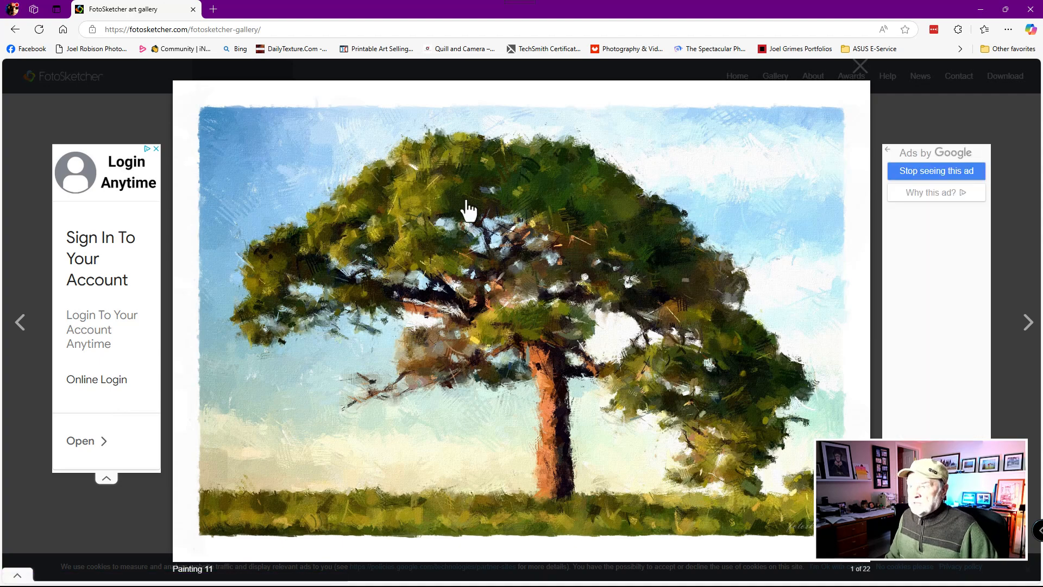
left_click(156, 148)
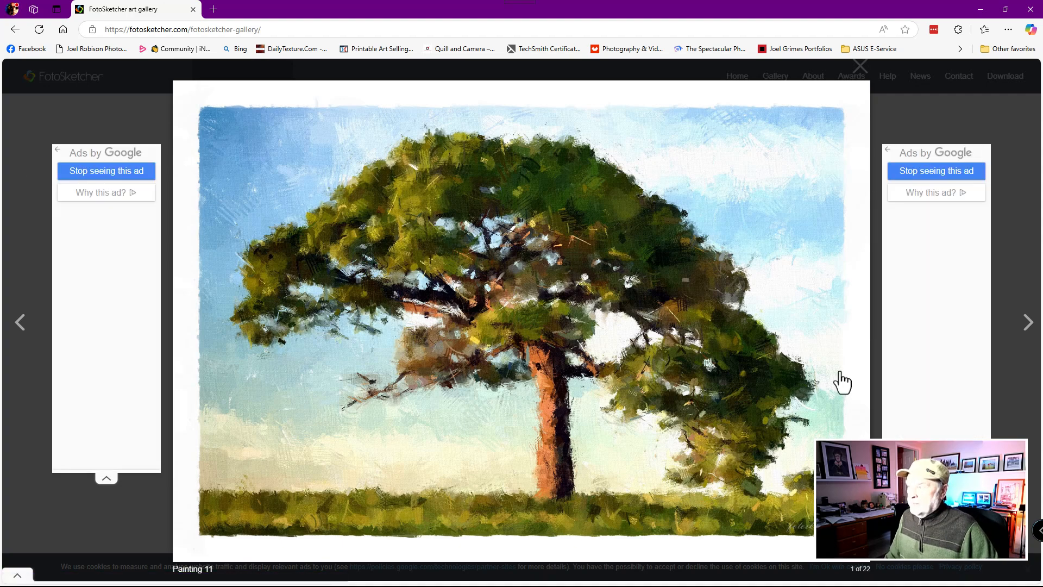
left_click(889, 155)
left_click(981, 156)
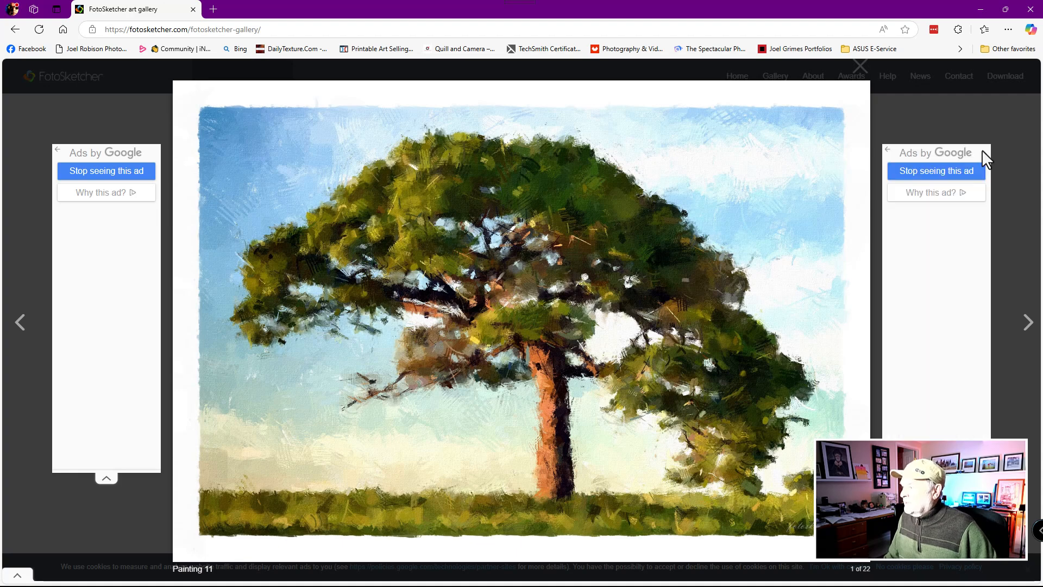
Browse the enlarged gallery artworks from New Painting 2 to Pen & Ink sketch 2, and close the browser to return to FotoSketcher
left_click(1028, 325)
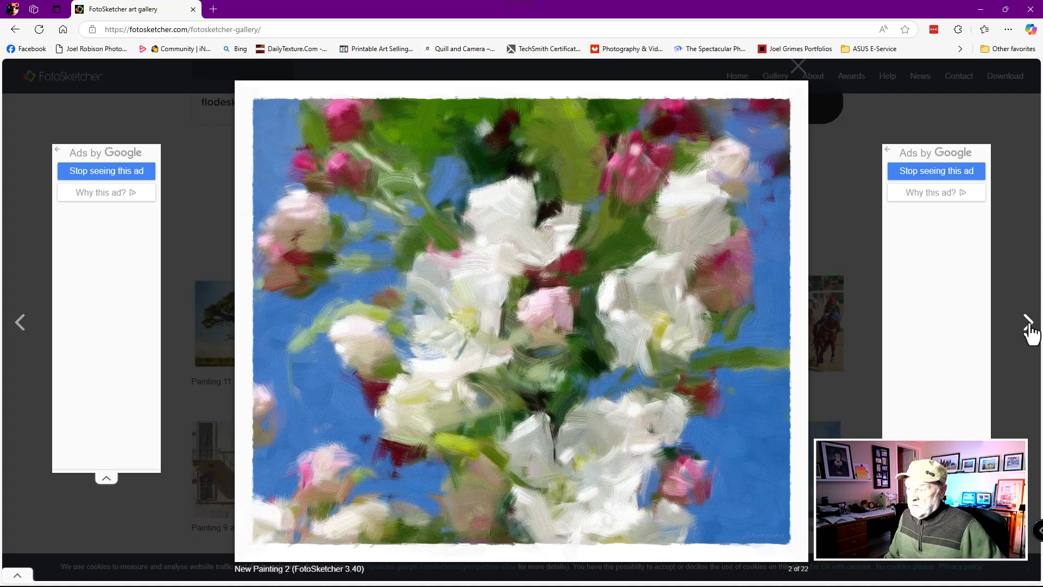
left_click(1029, 325)
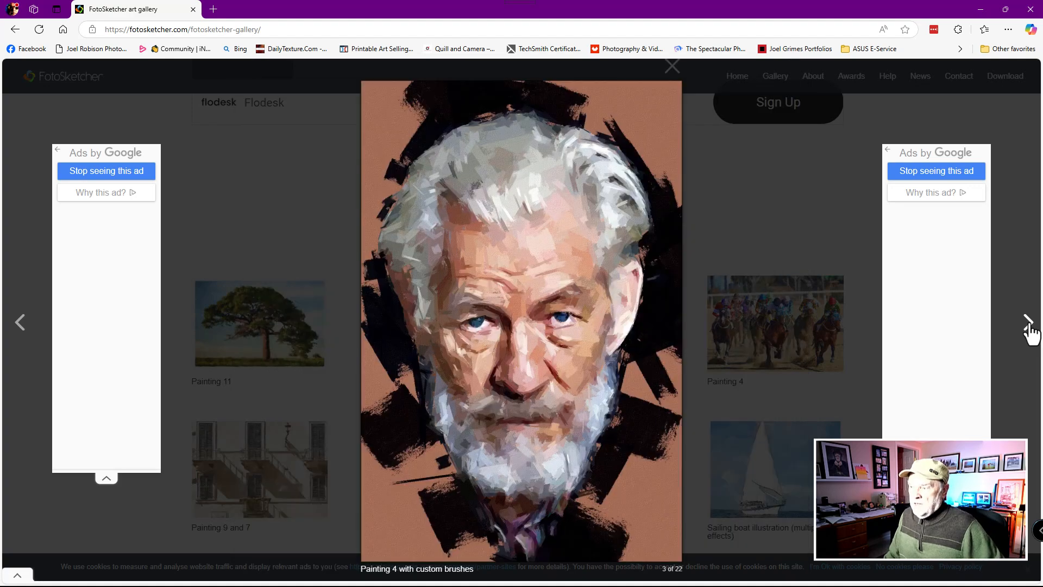
left_click(1029, 325)
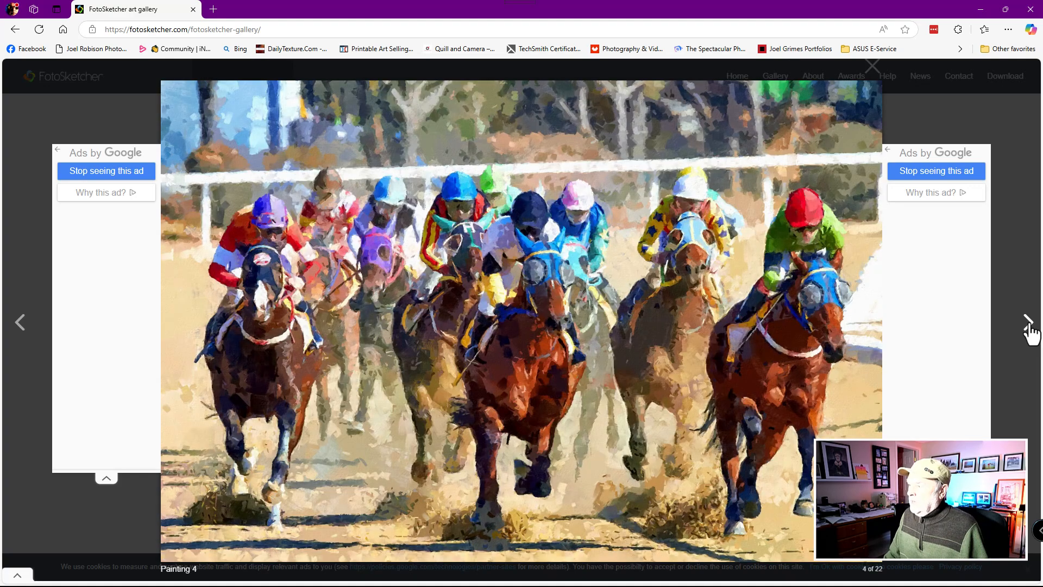
left_click(1028, 324)
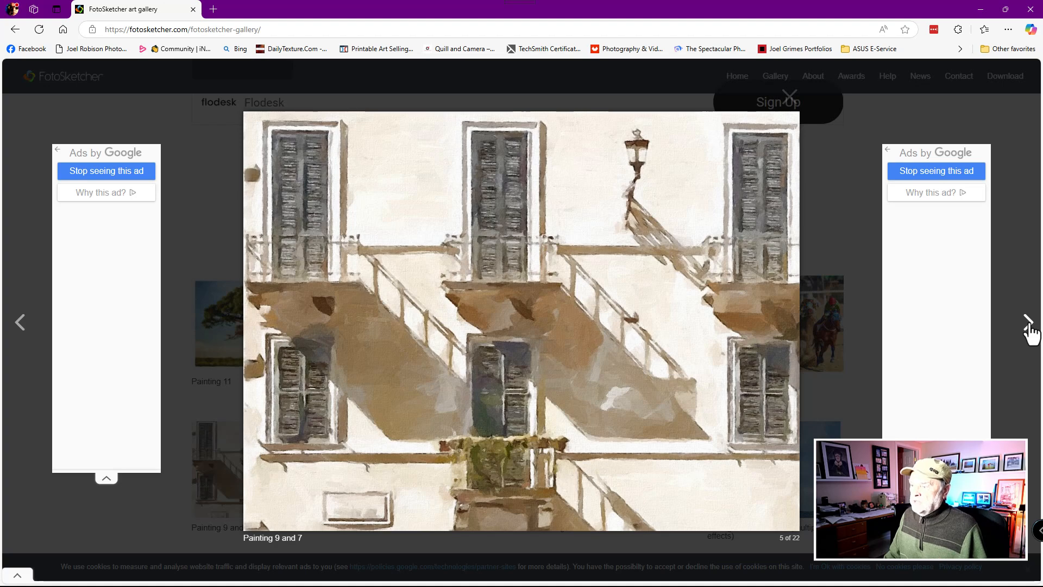
left_click(1028, 324)
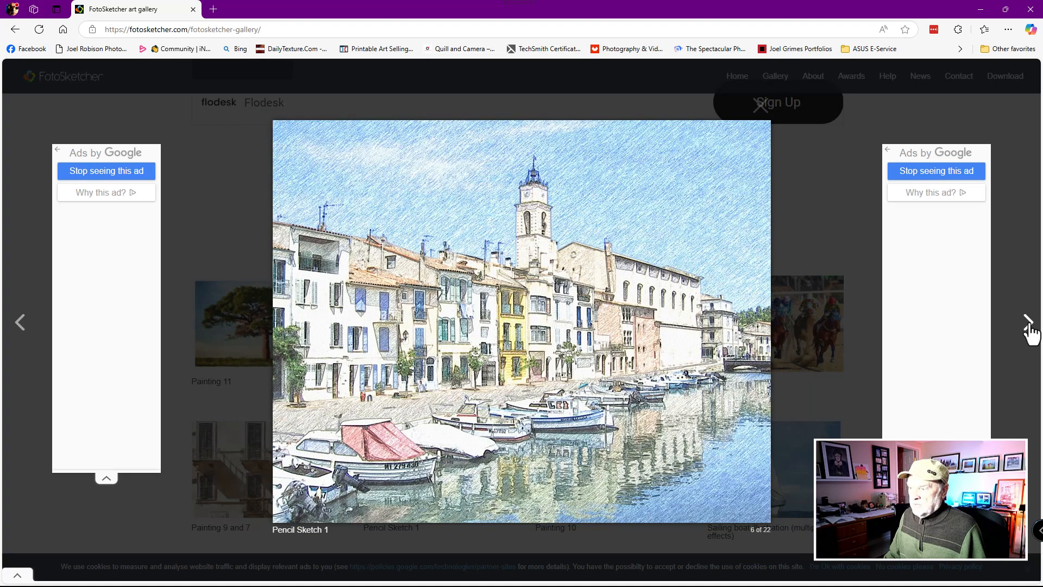
left_click(1028, 325)
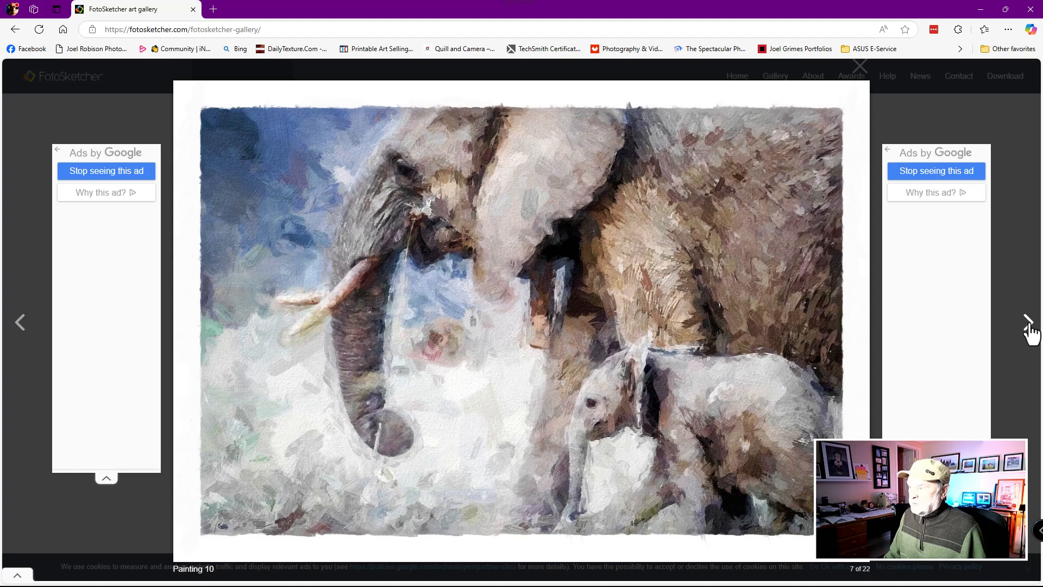
left_click(1029, 325)
left_click(1028, 325)
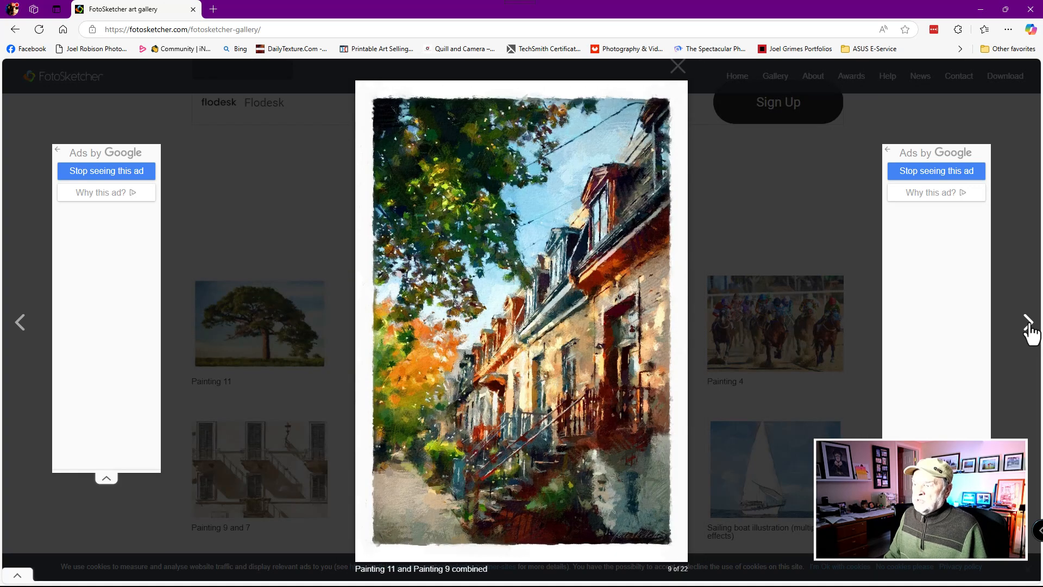
left_click(1029, 325)
left_click(1028, 325)
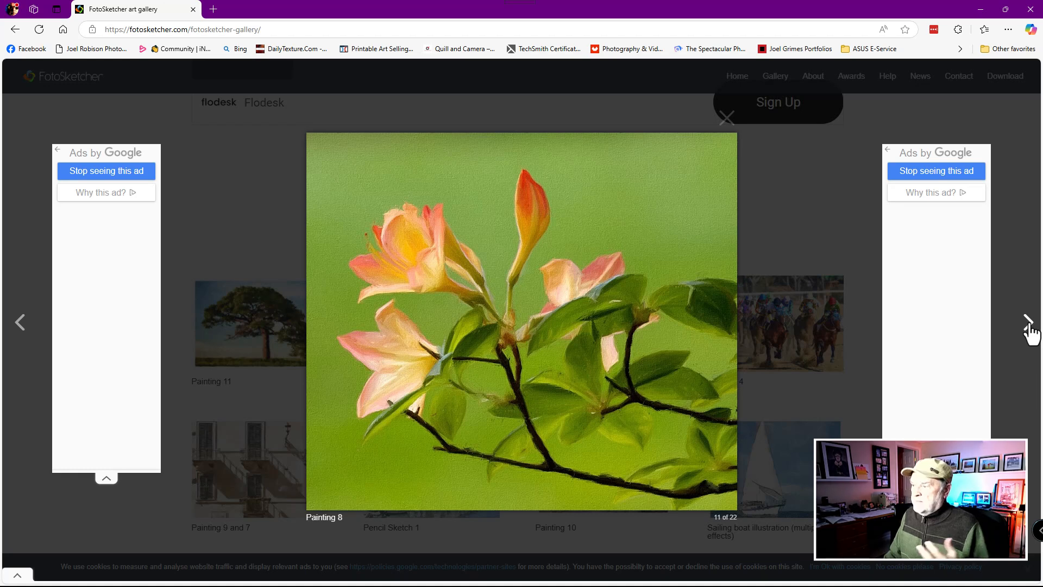
left_click(1028, 325)
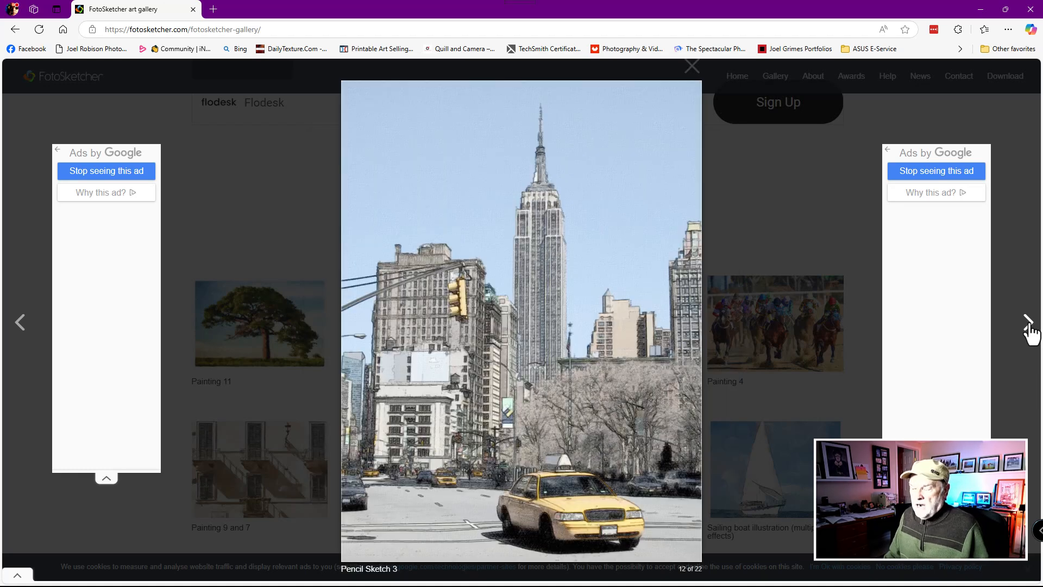
left_click(1029, 324)
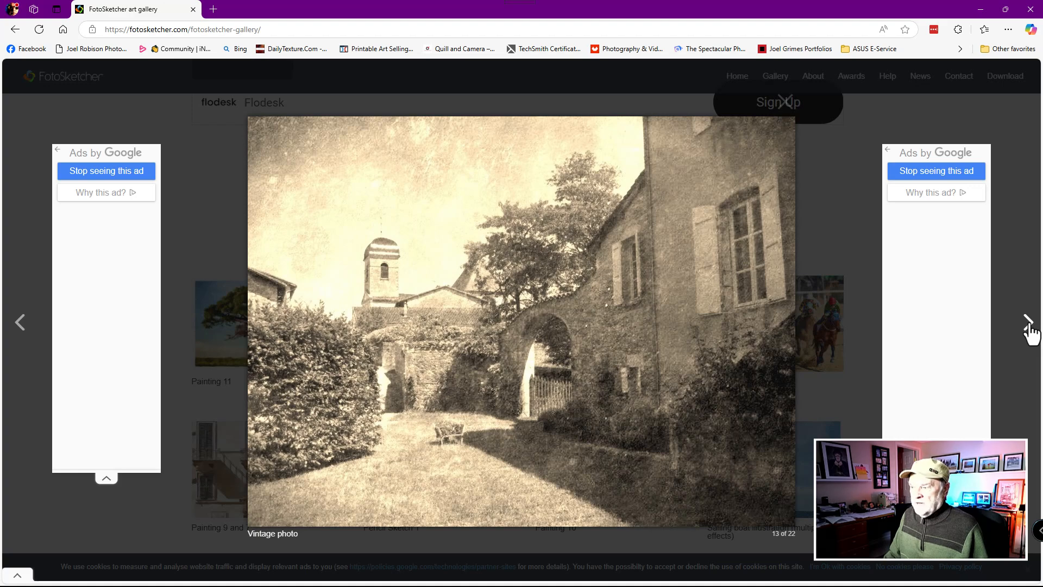
left_click(1028, 325)
left_click(1029, 324)
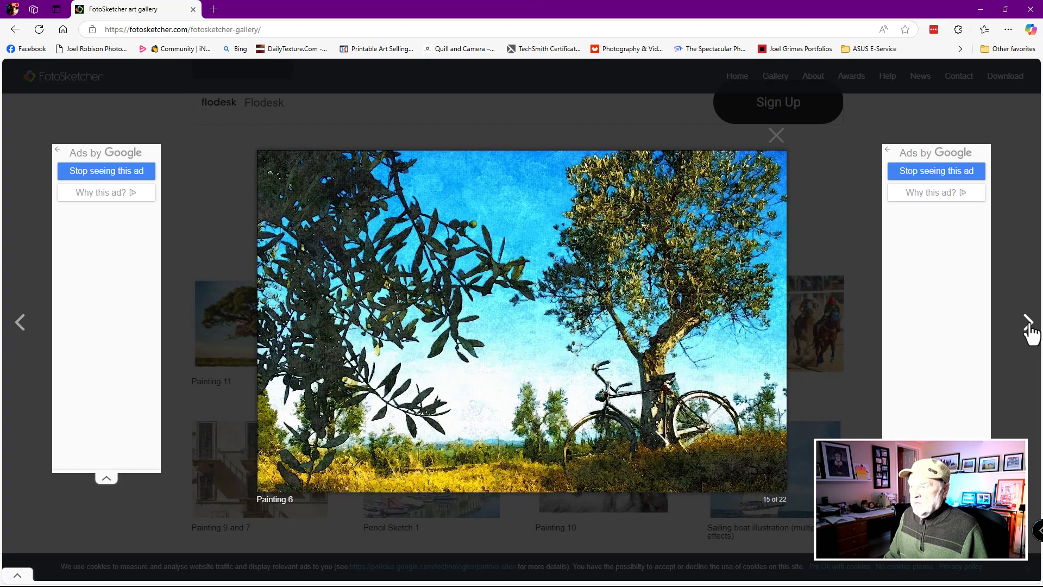
left_click(1029, 324)
left_click(1028, 324)
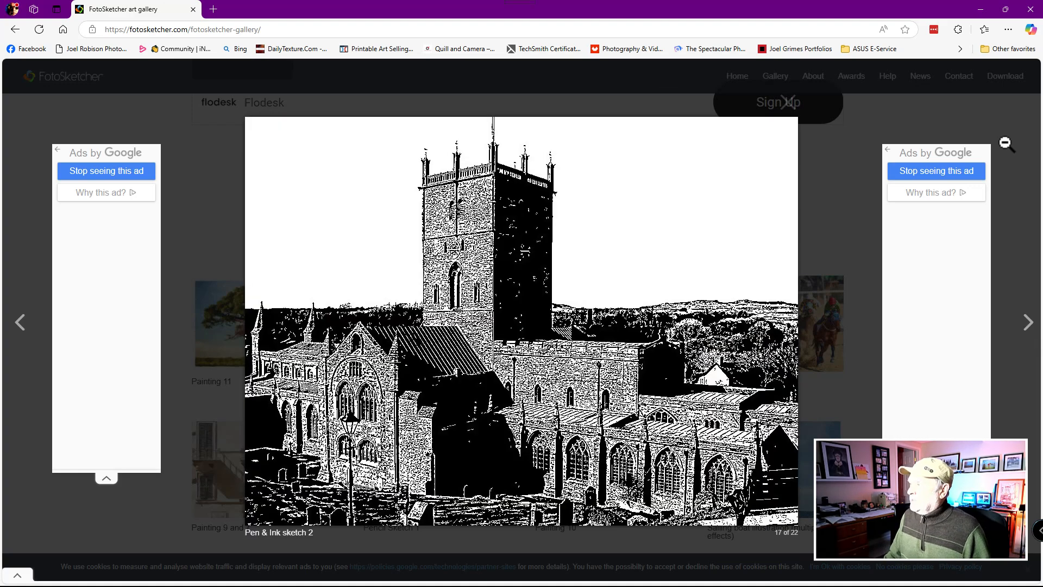
left_click(1031, 9)
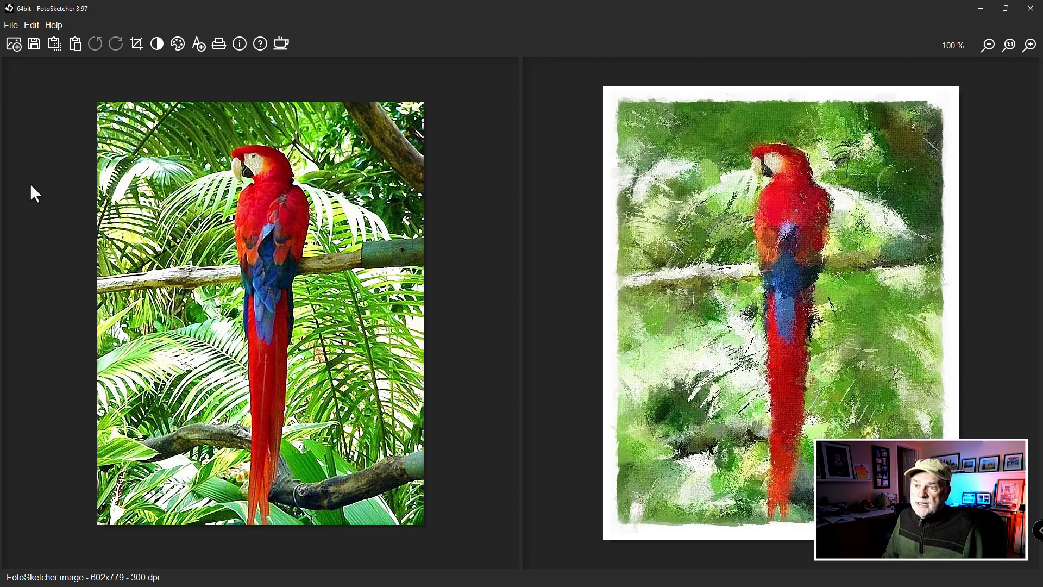
Open Still Life.jpg from the Sample Image folder, and move the Drawing parameters dialog off the result image before closing it
left_click(14, 45)
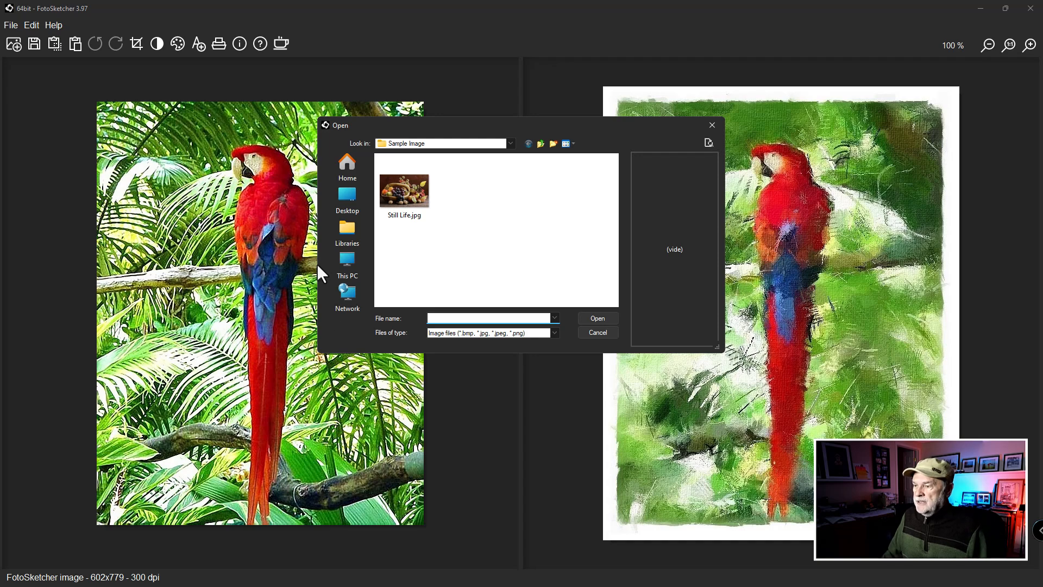
left_click(408, 199)
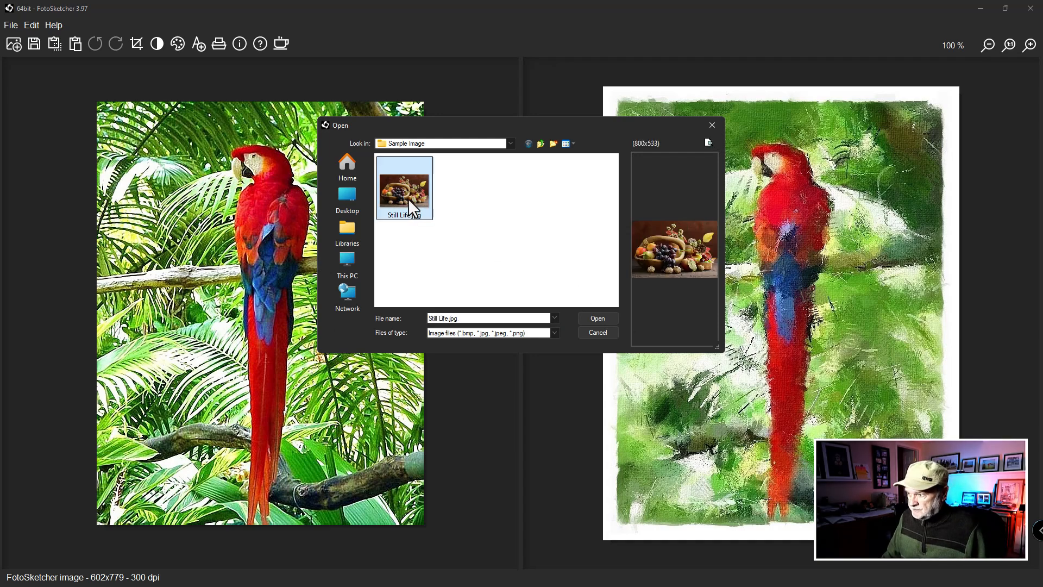
left_click(589, 319)
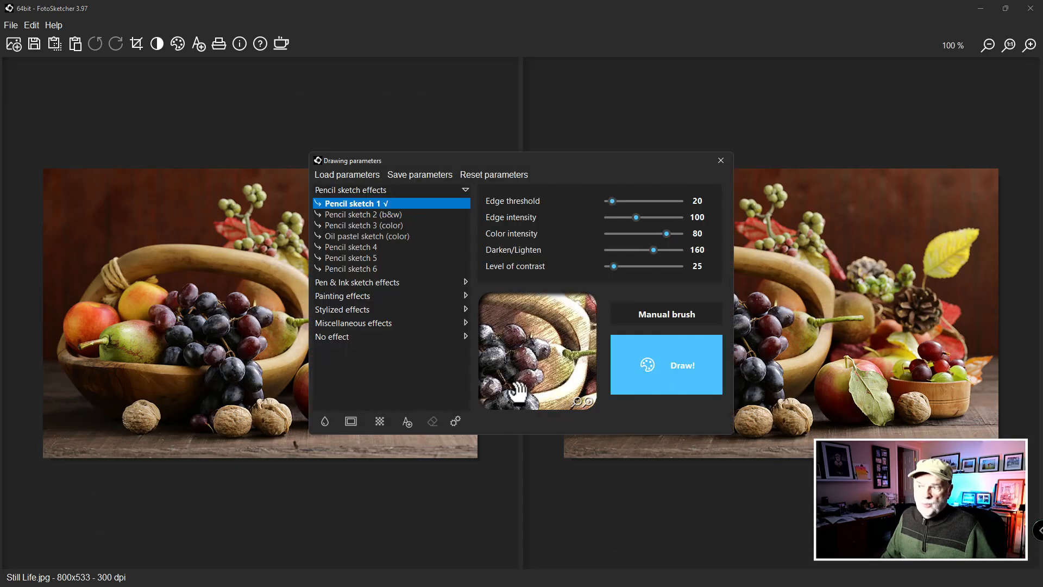
mouse_move(567, 158)
left_mouse_down()
mouse_move(351, 110)
mouse_move(347, 84)
left_mouse_up()
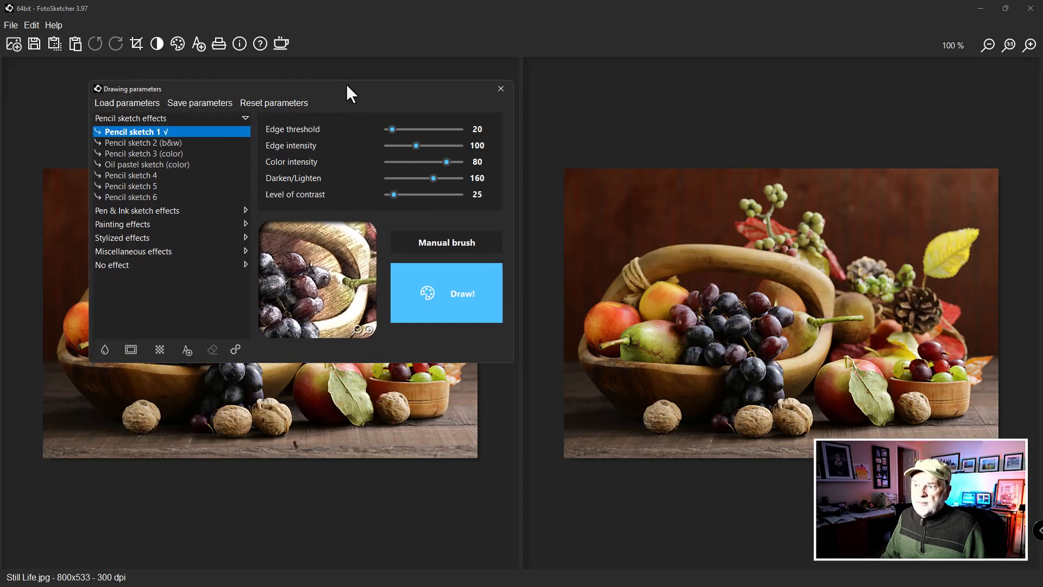
left_click(242, 119)
left_click(499, 89)
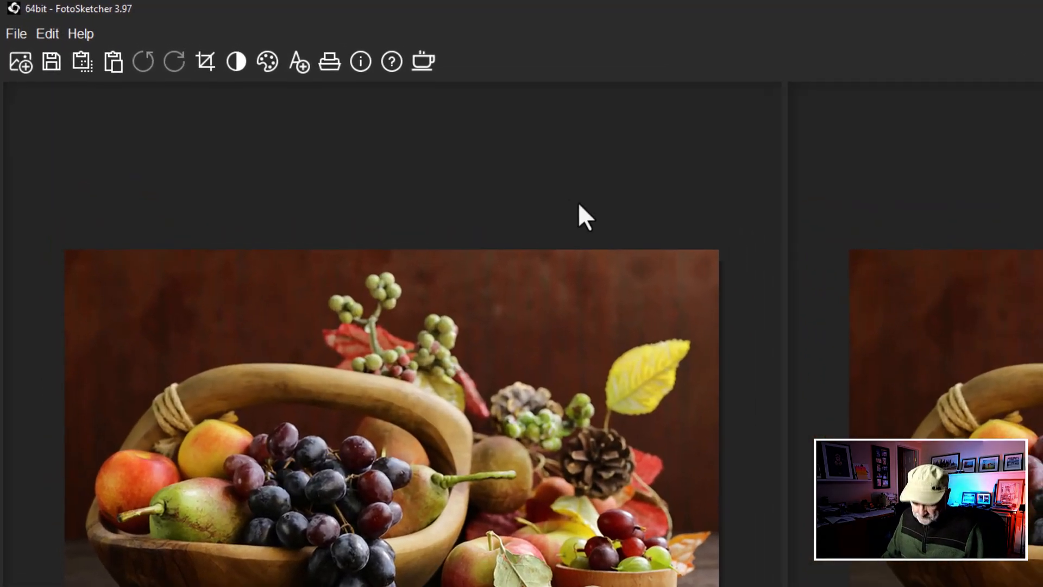
Open the Drawing parameters, collapse and expand the Pencil sketch effects group, and preview its effects
left_click(269, 62)
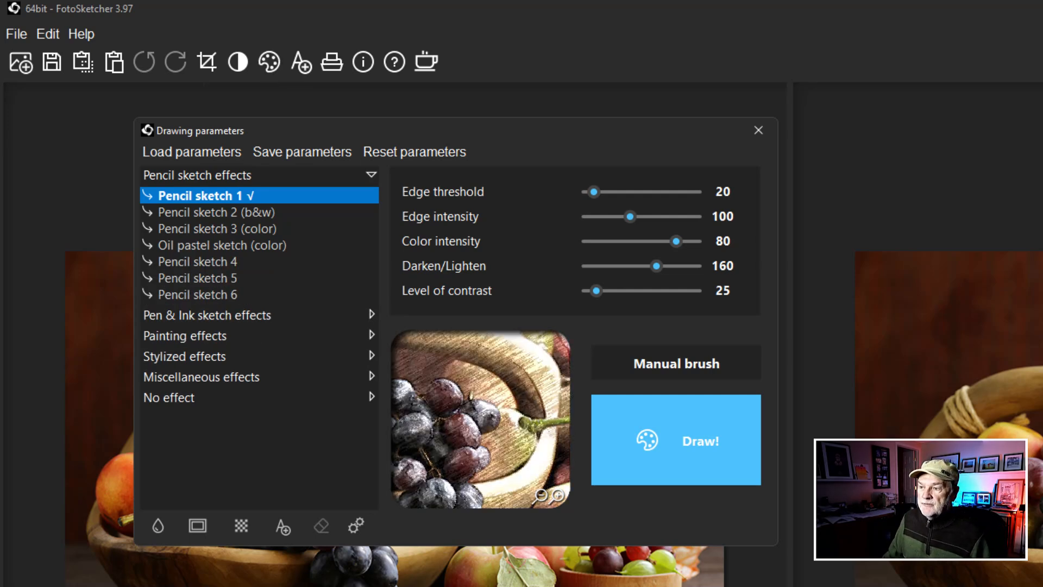
left_click(370, 179)
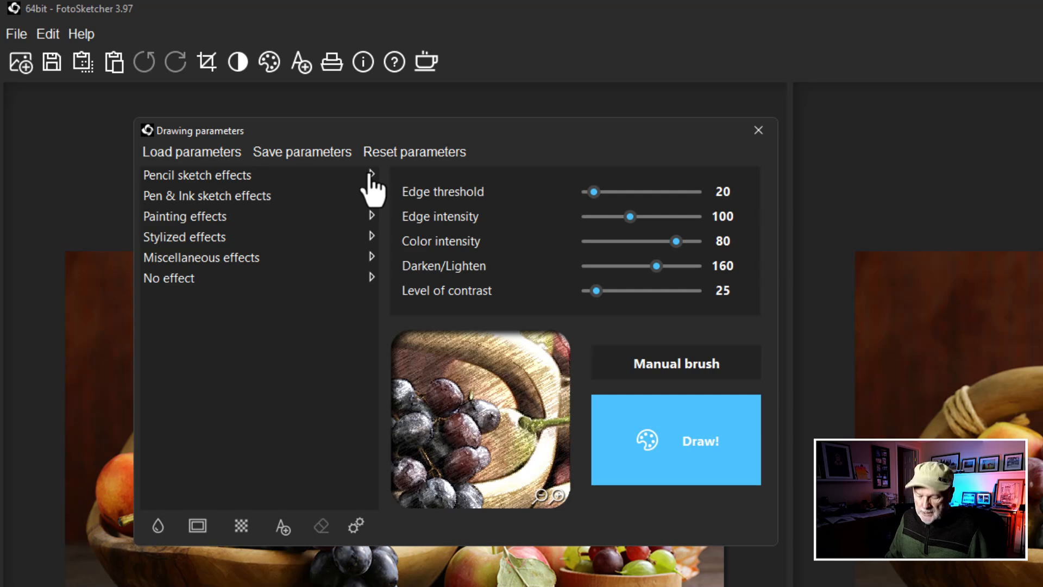
left_click(371, 175)
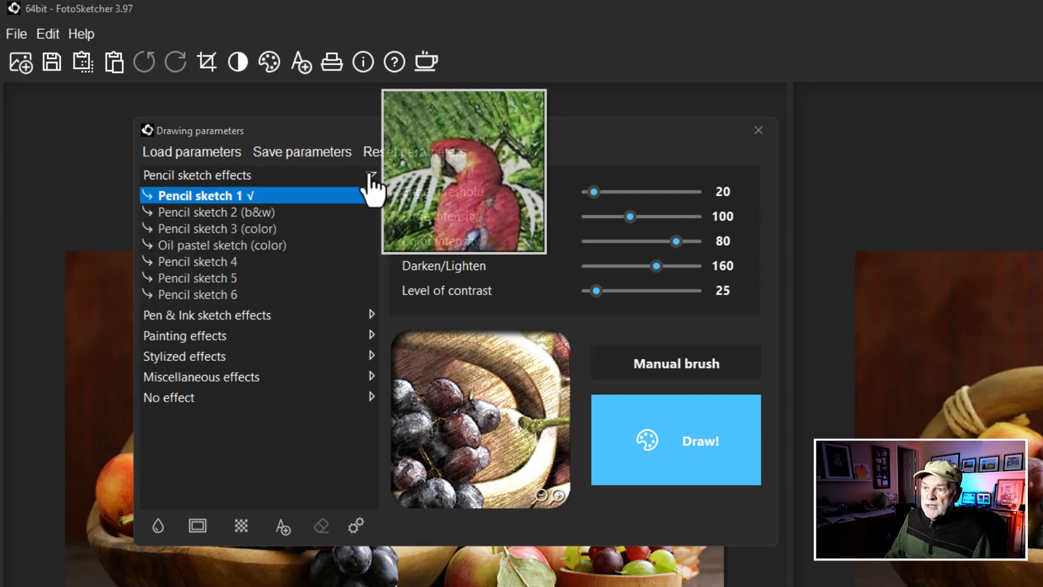
mouse_move(299, 226)
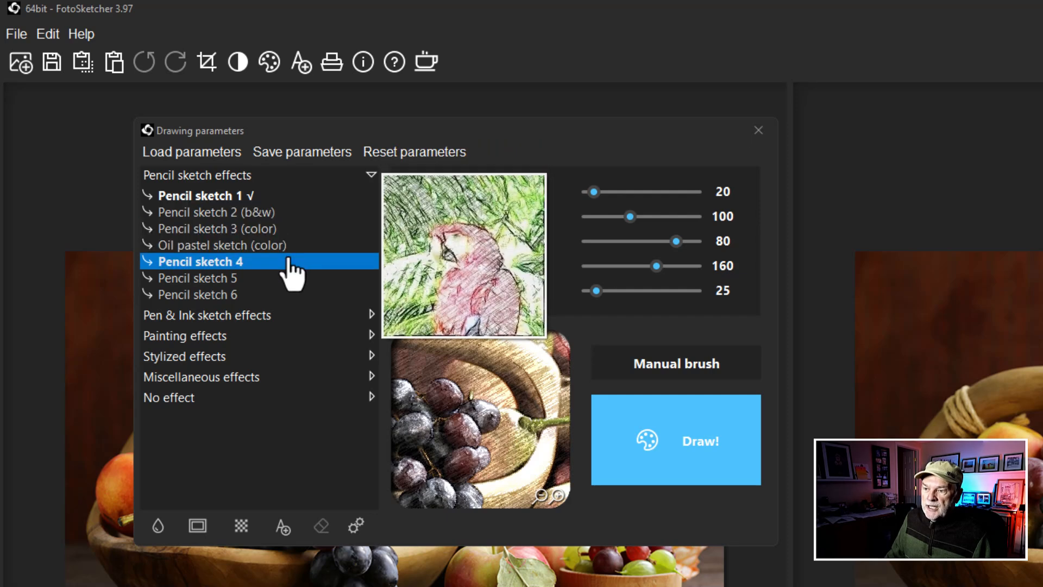
Preview the remaining Pencil sketch effects, collapse their group, and examine the two effects in the Pen & Ink sketch effects group
mouse_move(285, 279)
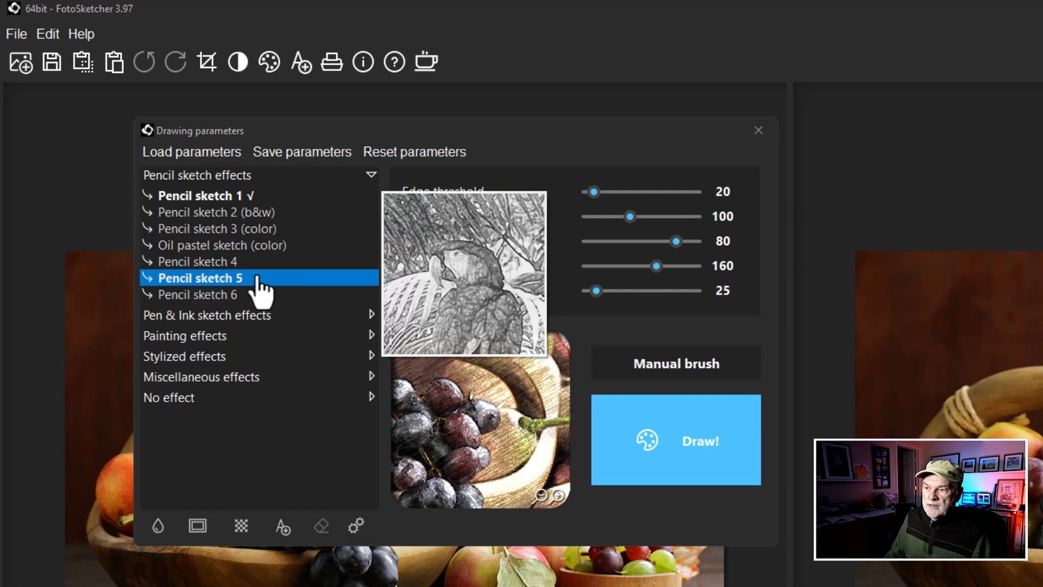
mouse_move(273, 213)
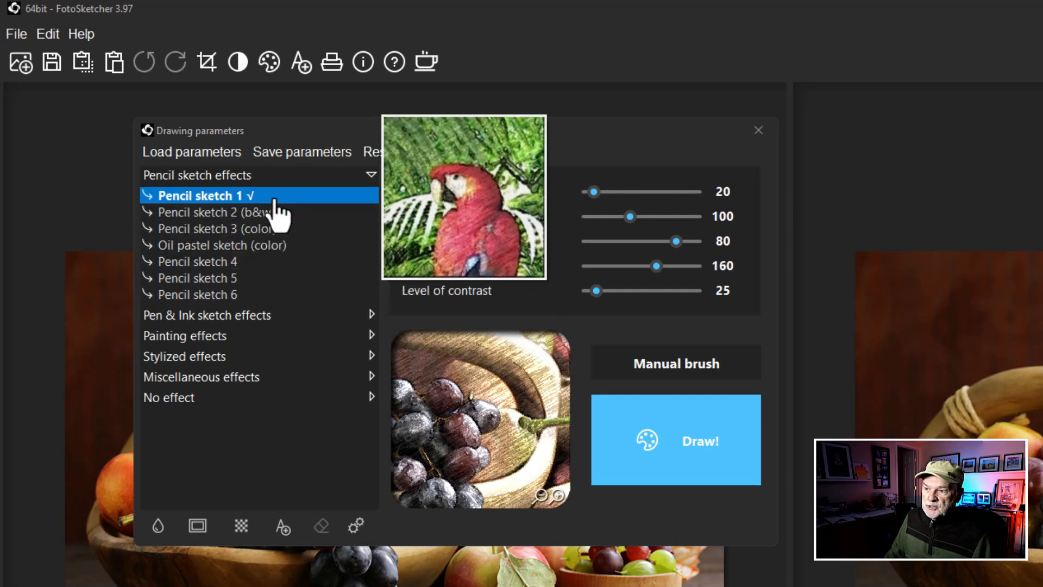
left_click(371, 175)
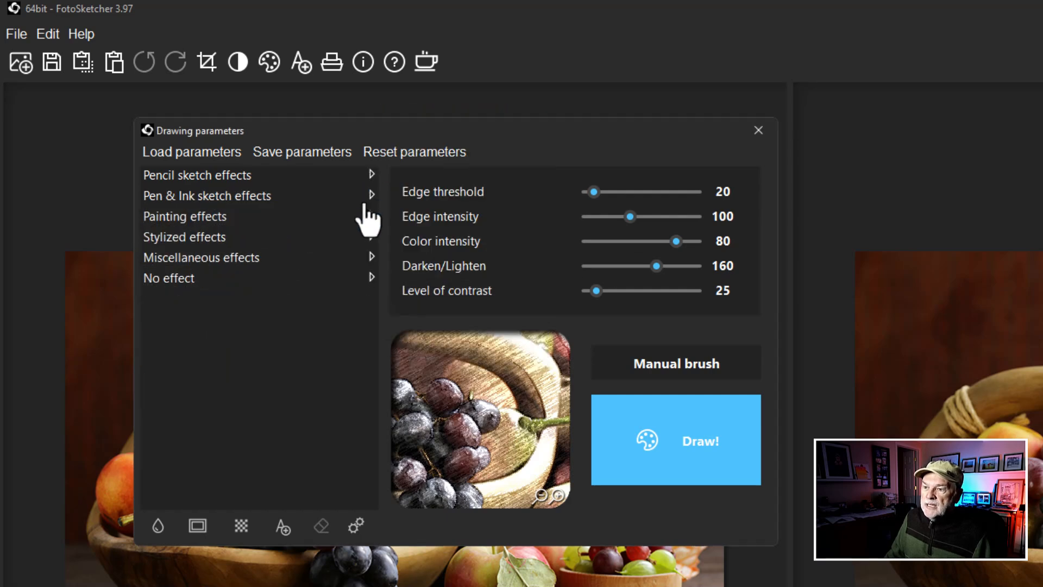
left_click(371, 195)
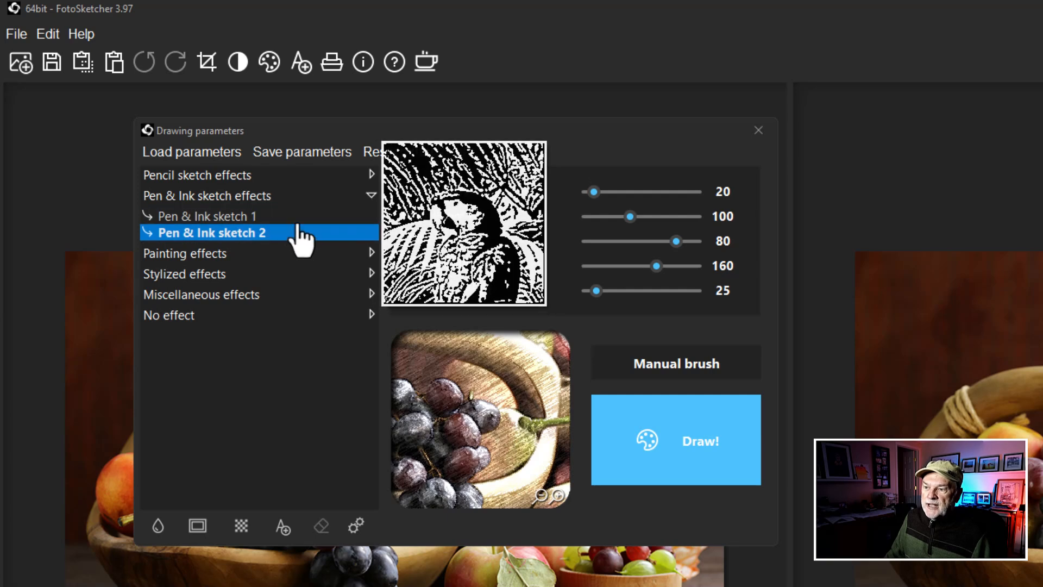
left_click(371, 194)
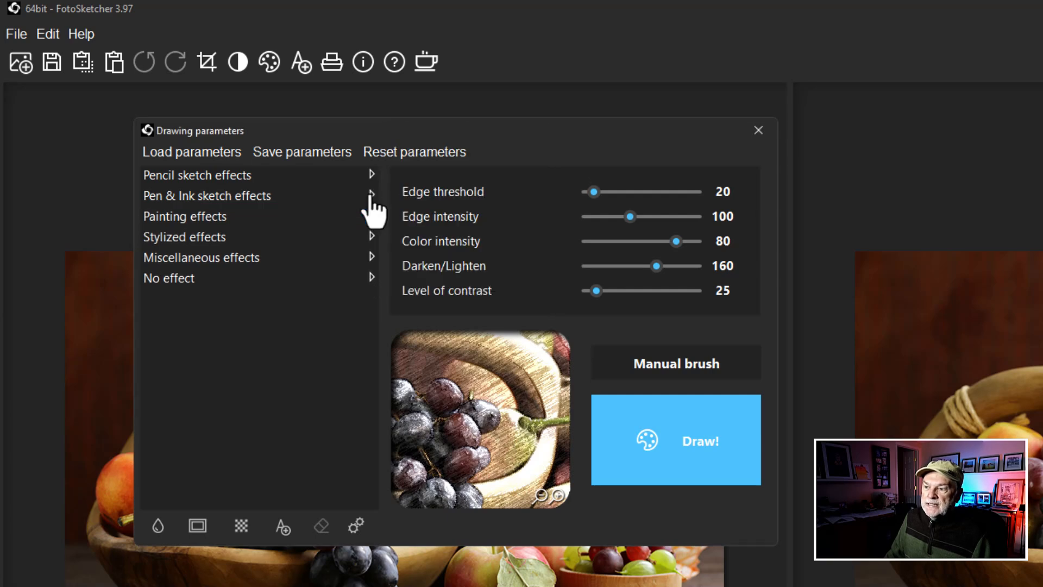
Preview the effects in the Painting effects and Stylized effects groups, collapsing each group after viewing it
left_click(371, 216)
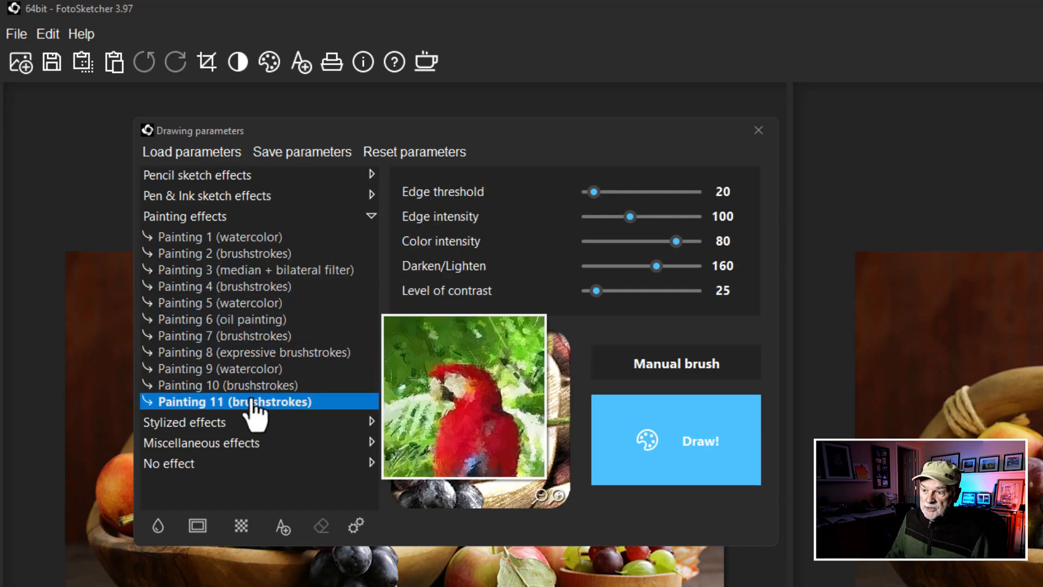
left_click(371, 219)
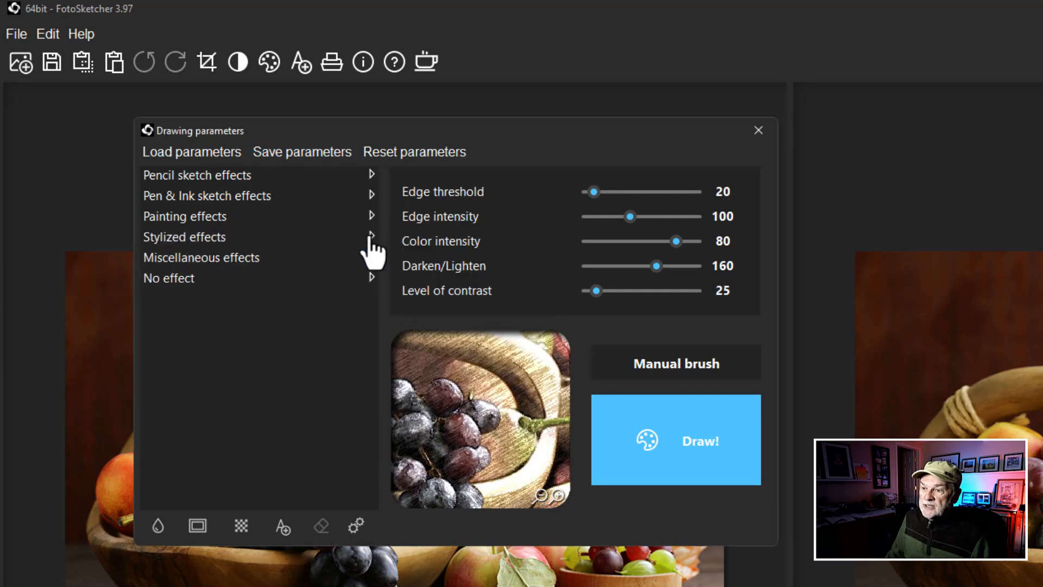
left_click(370, 237)
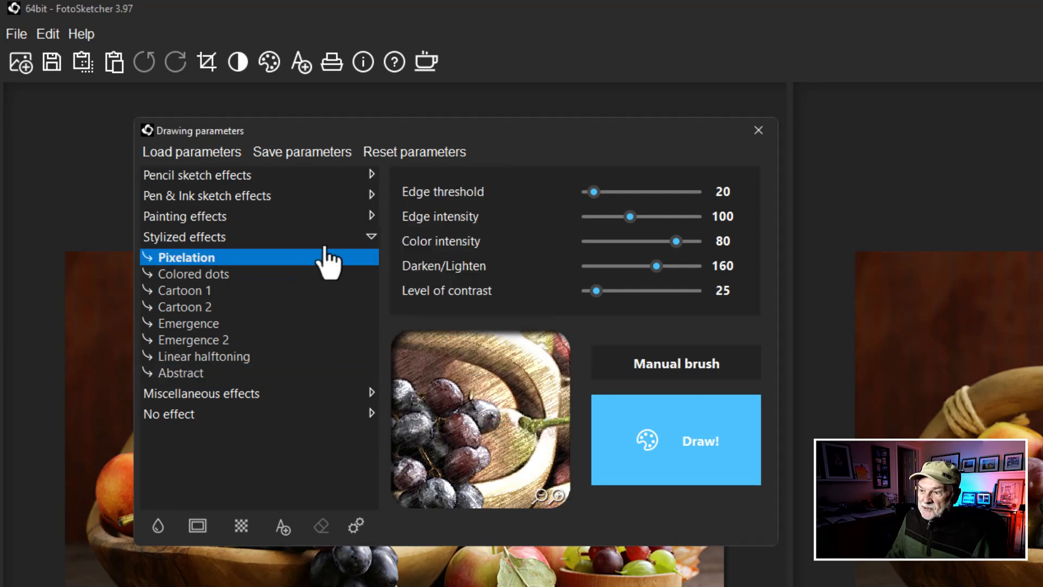
left_click(372, 237)
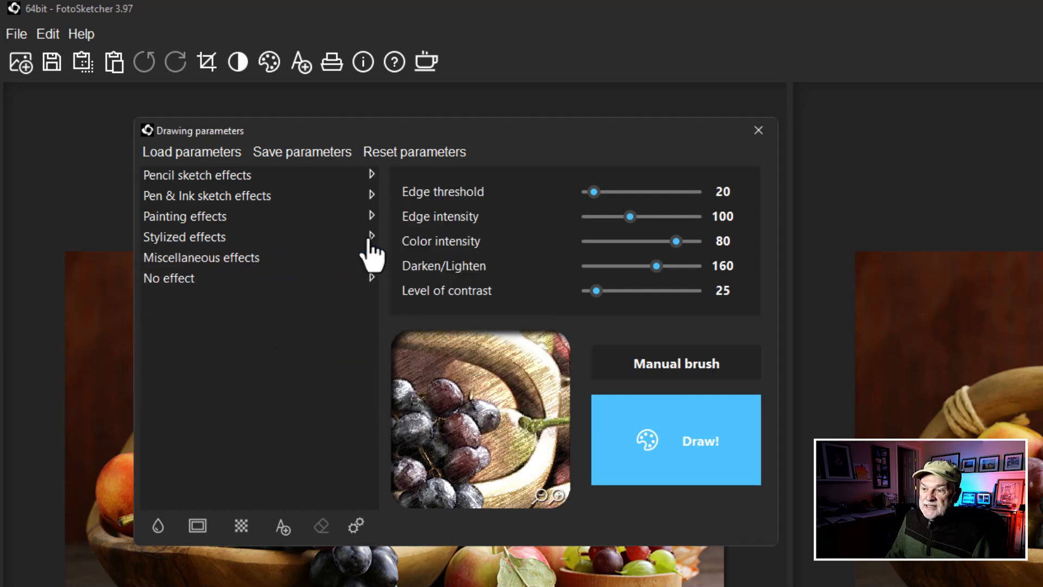
Preview the Vivify and Vintage photo effects among the Miscellaneous effects, and view the No effect group's Frame, texture and text only option
left_click(366, 258)
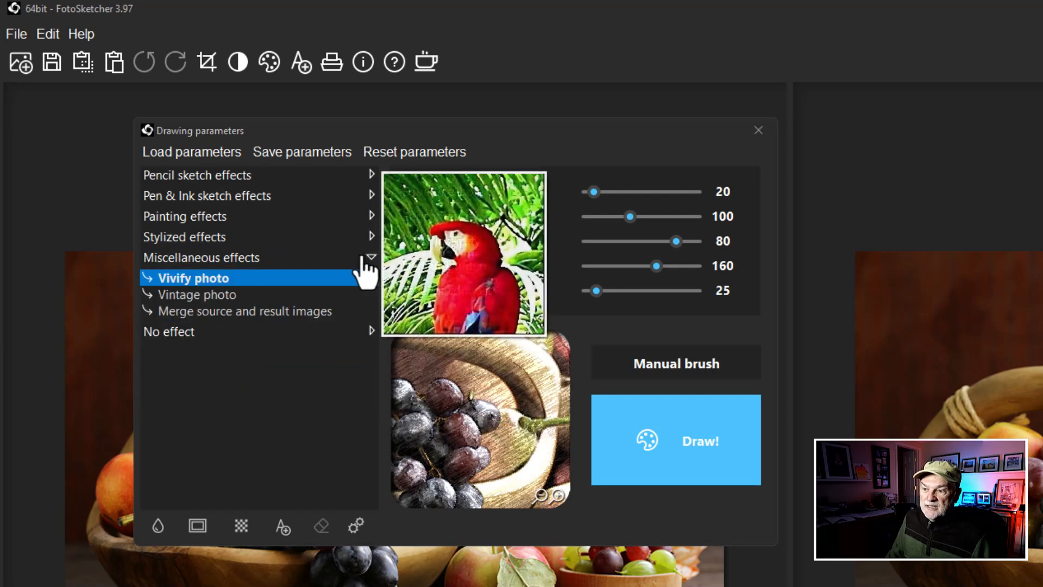
left_click(224, 298)
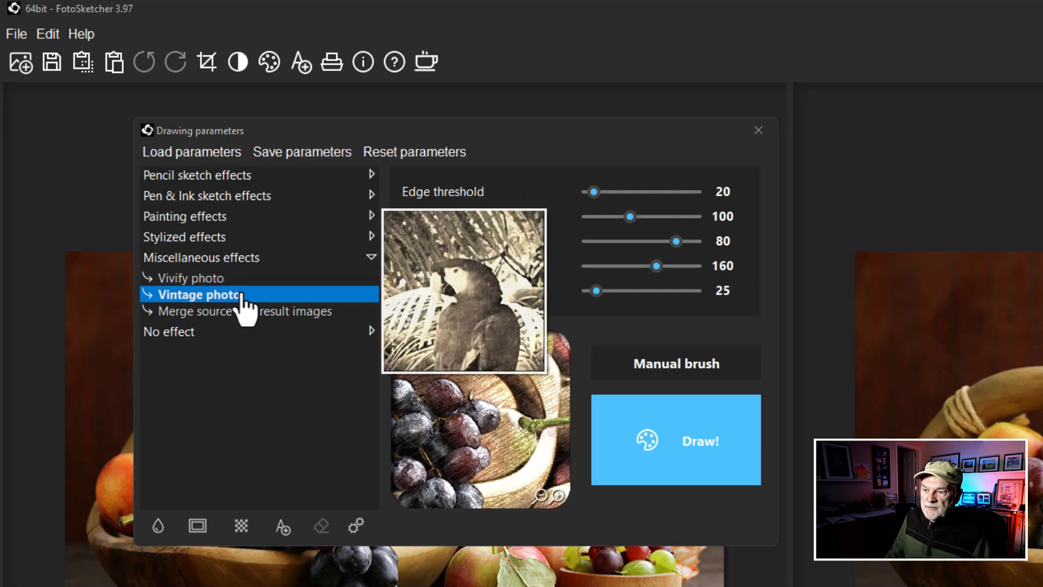
left_click(272, 278)
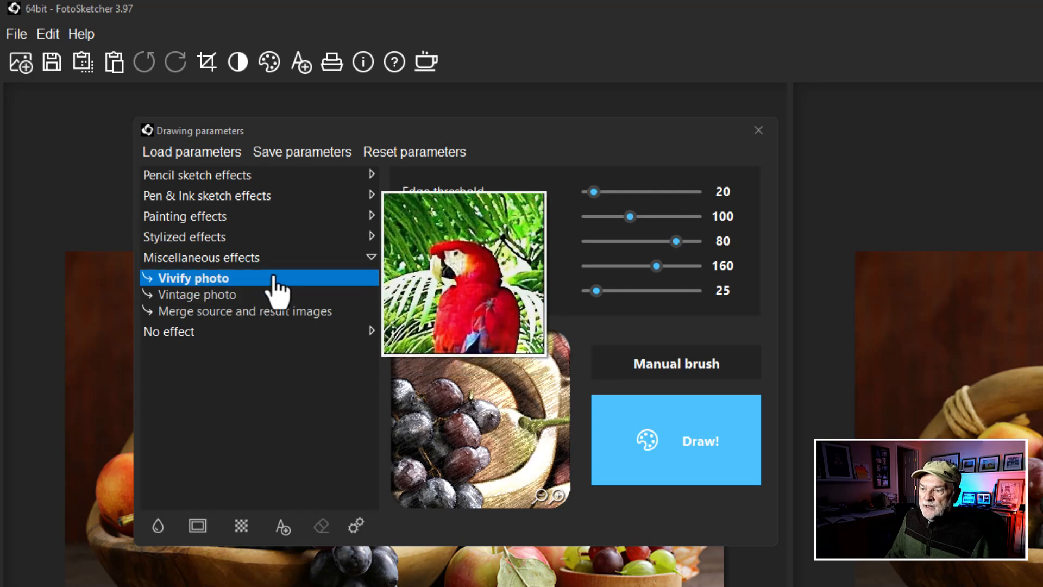
left_click(370, 259)
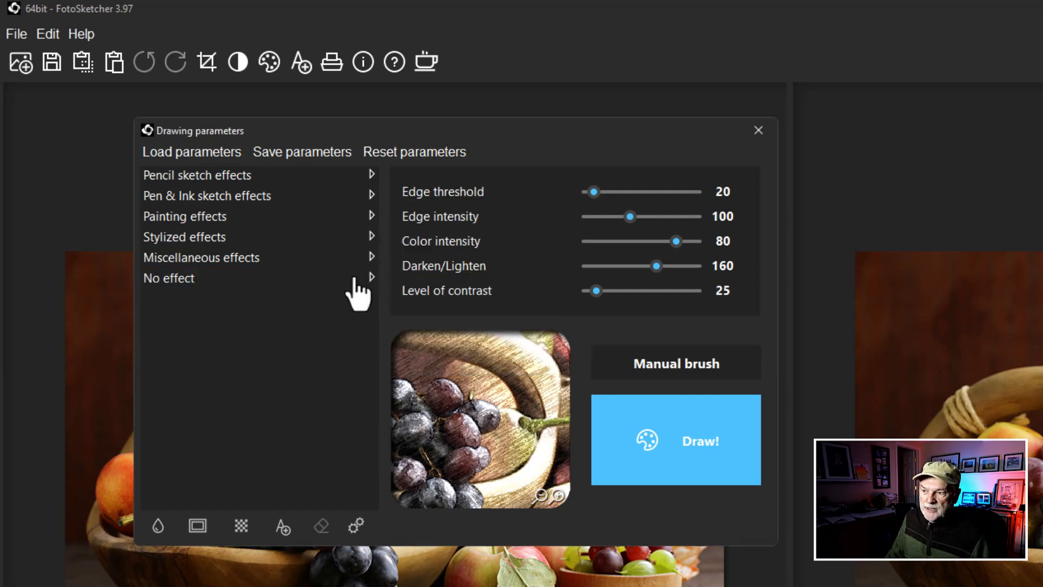
left_click(371, 277)
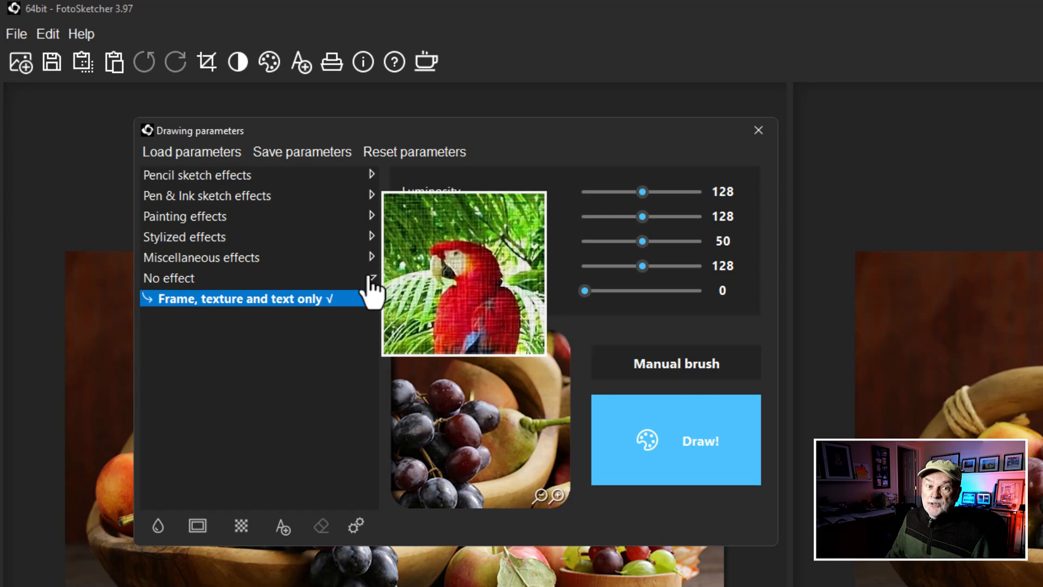
left_click(371, 277)
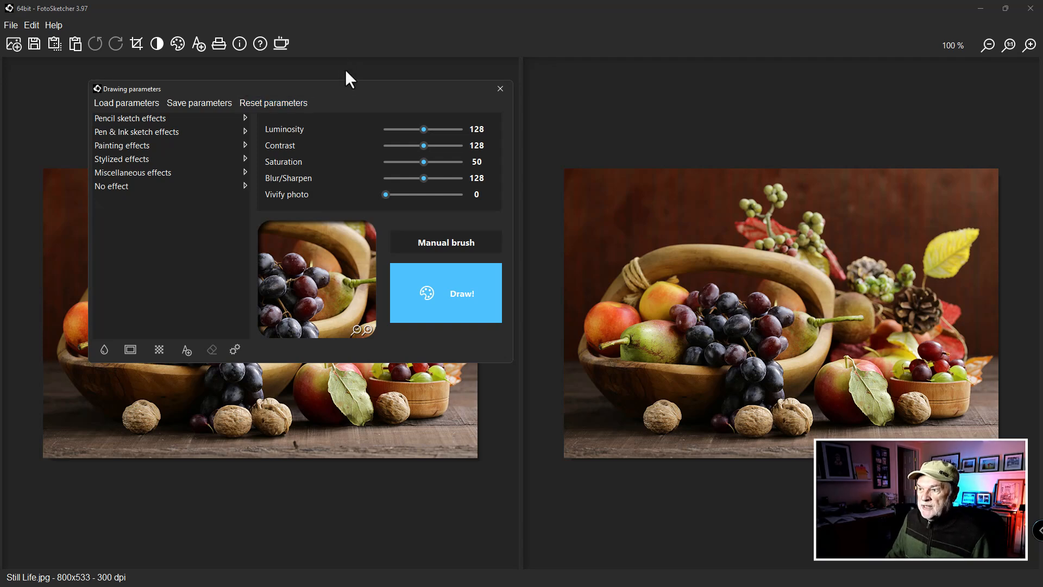
Move the Drawing parameters dialog over the source image, clear of the result, and choose Painting 8 (expressive brushstrokes)
left_click_drag(346, 87, 531, 71)
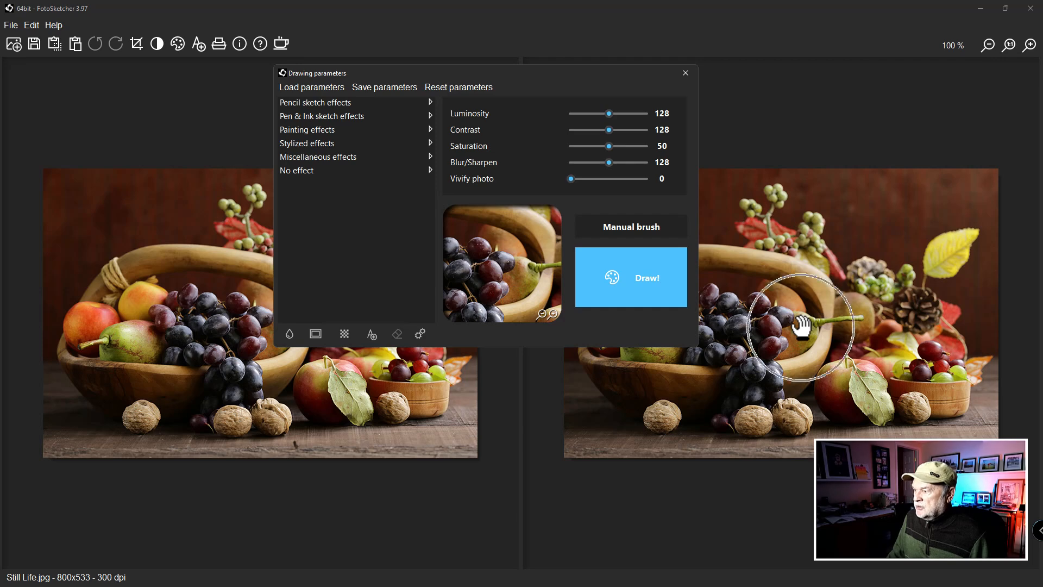
left_click_drag(596, 69, 378, 76)
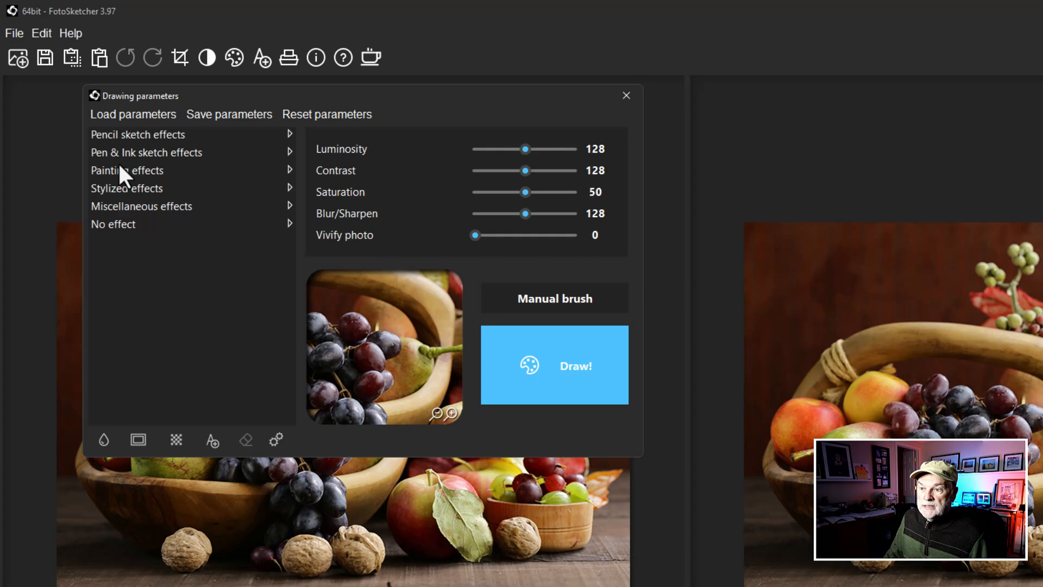
left_click(290, 170)
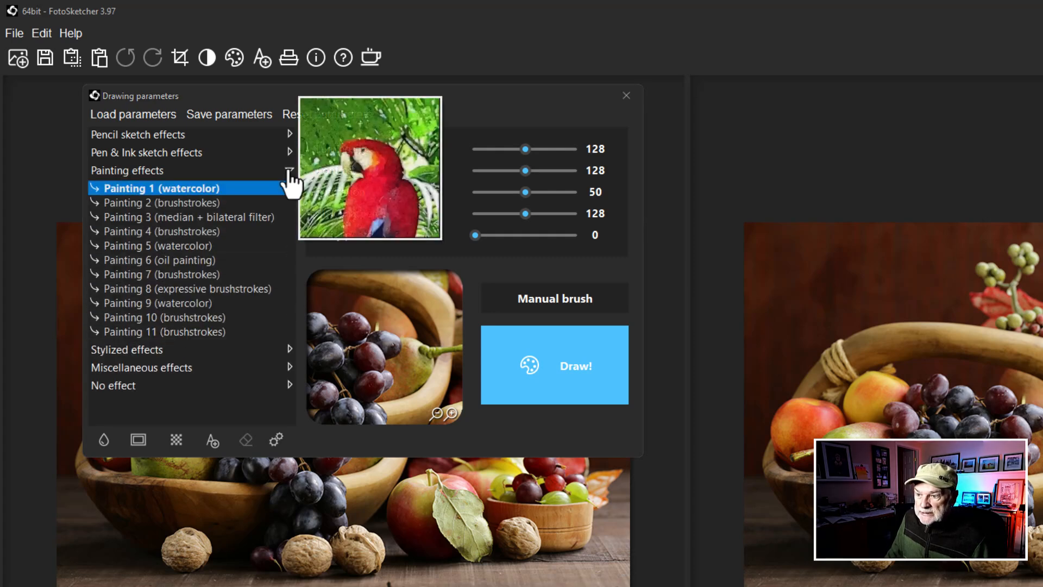
left_click(241, 289)
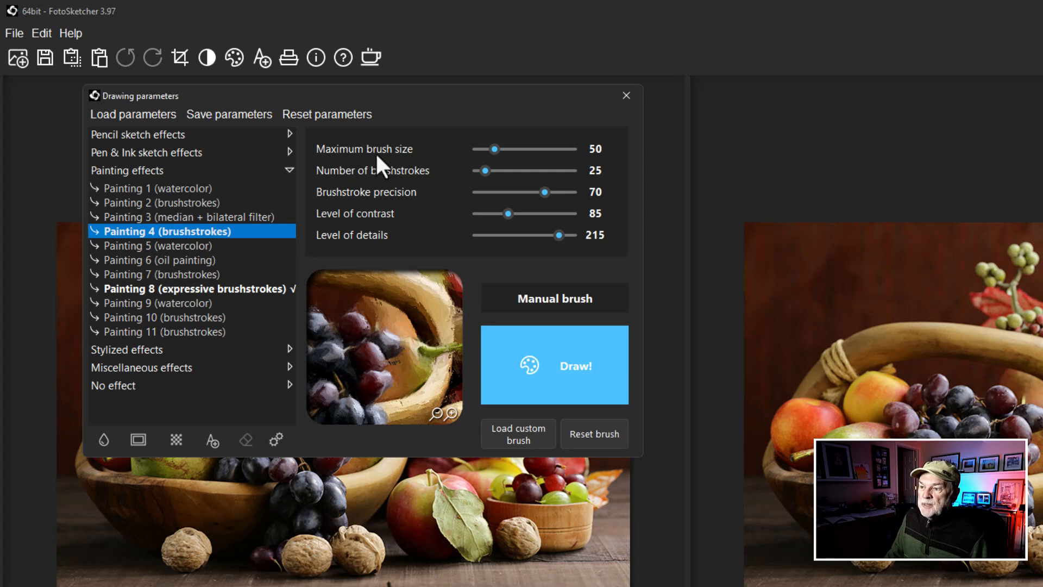
Set the Maximum brush size to 196 and the Brushstroke precision to 81 for Painting 8
left_click_drag(495, 150, 553, 152)
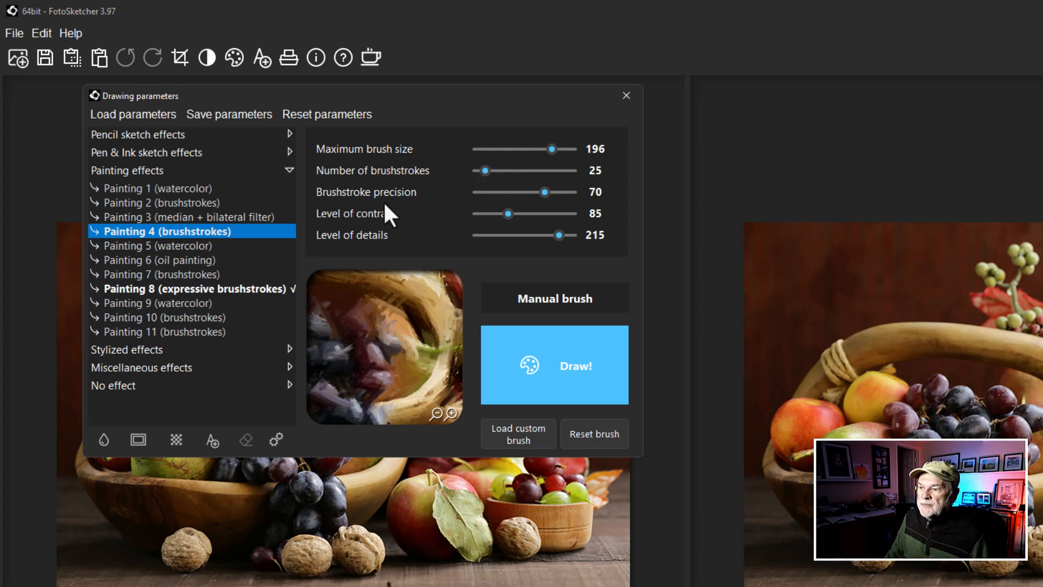
left_click_drag(545, 193, 498, 194)
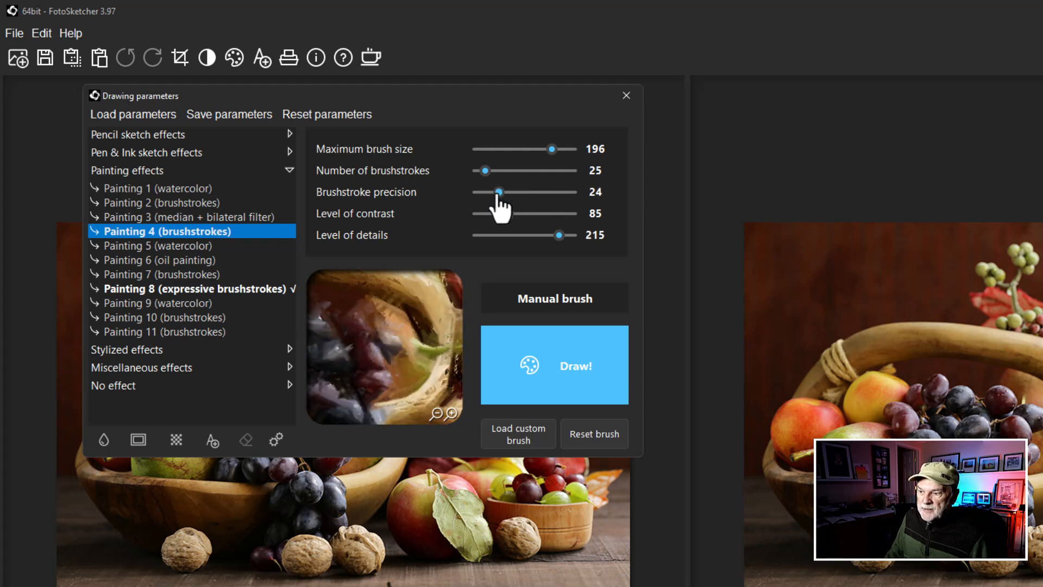
left_click_drag(498, 193, 556, 193)
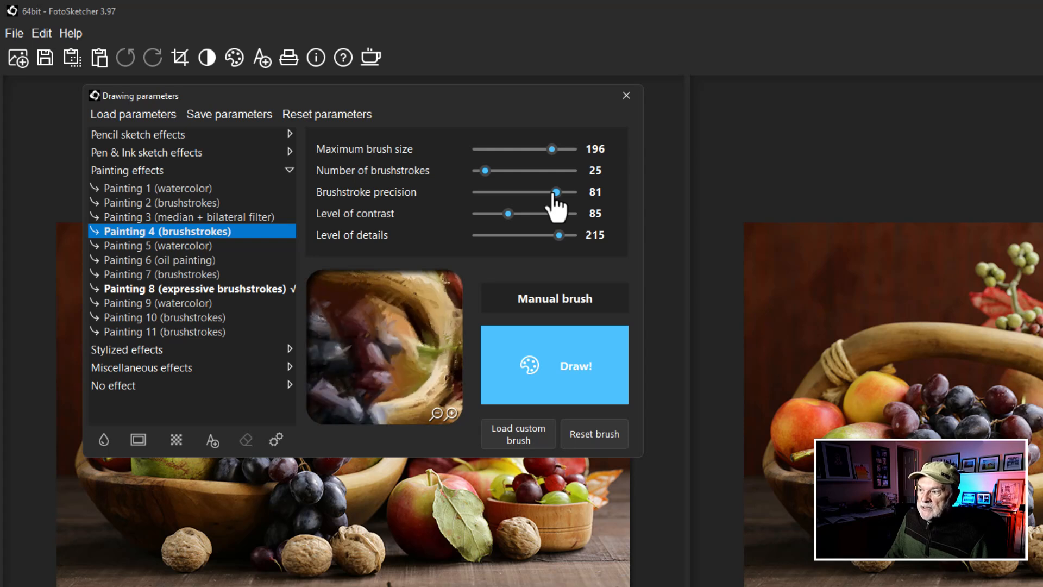
Set the Level of contrast to 141 and the Level of details to 204, and draw the painting
left_click_drag(508, 213, 521, 213)
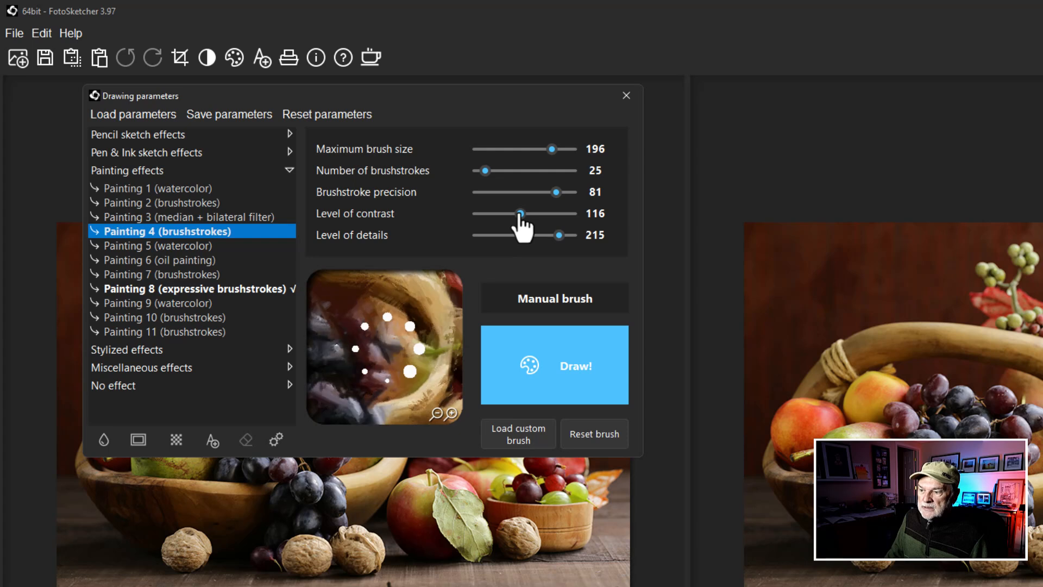
mouse_move(521, 214)
left_mouse_down()
mouse_move(490, 214)
mouse_move(530, 214)
left_mouse_up()
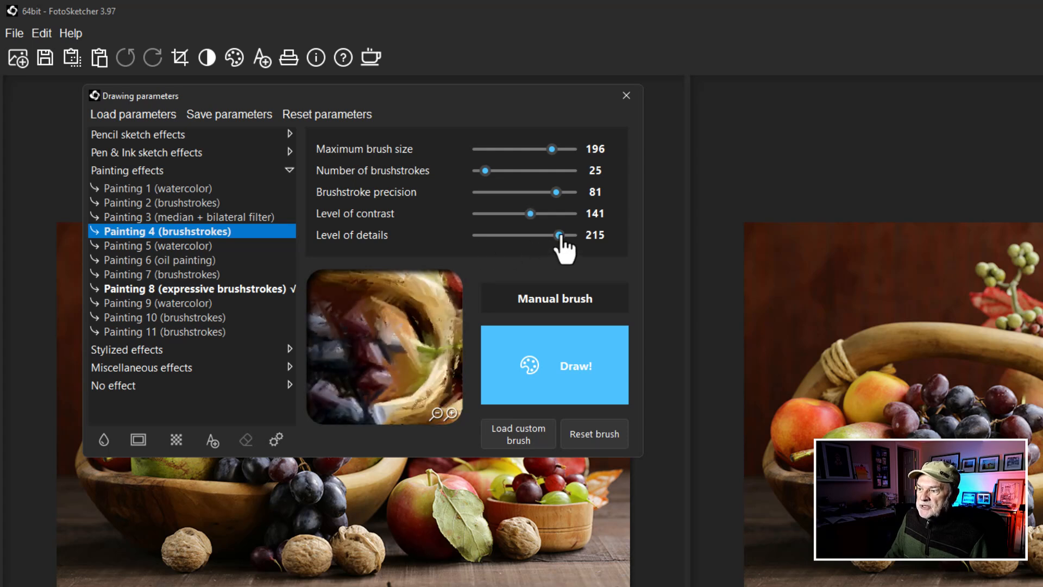
left_click_drag(559, 236, 489, 235)
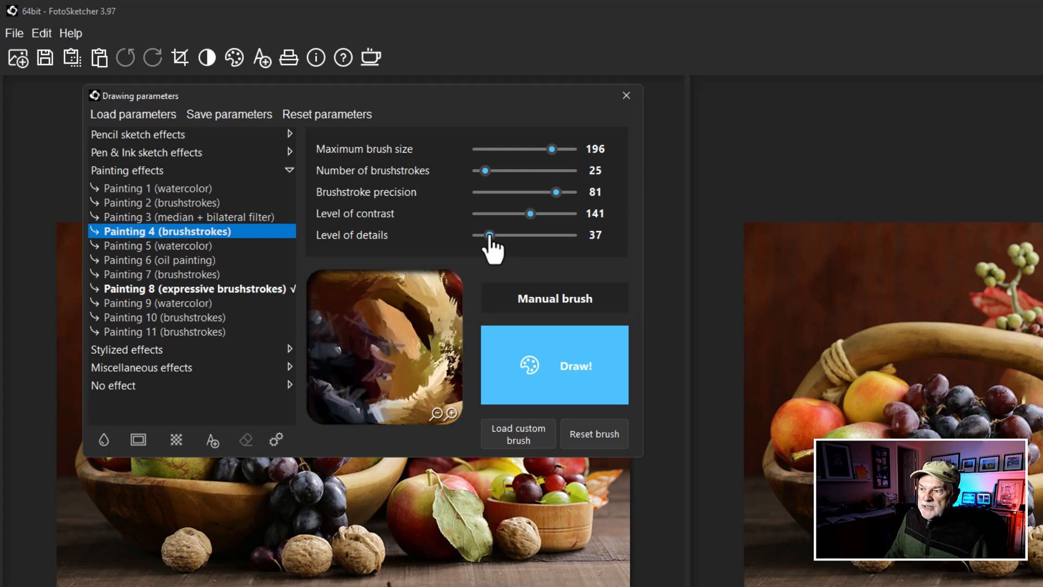
left_click_drag(489, 236, 555, 236)
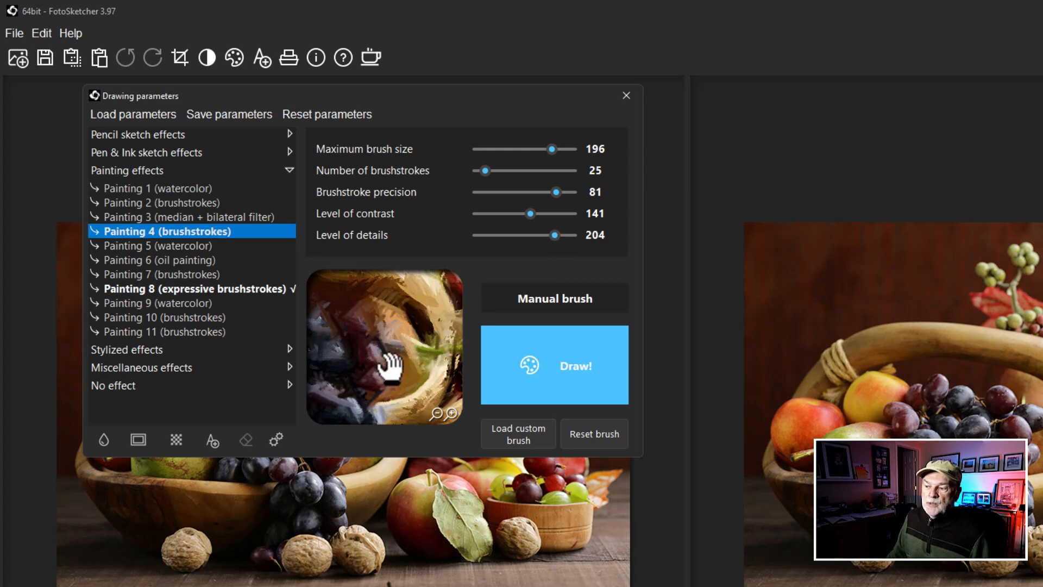
left_click(568, 389)
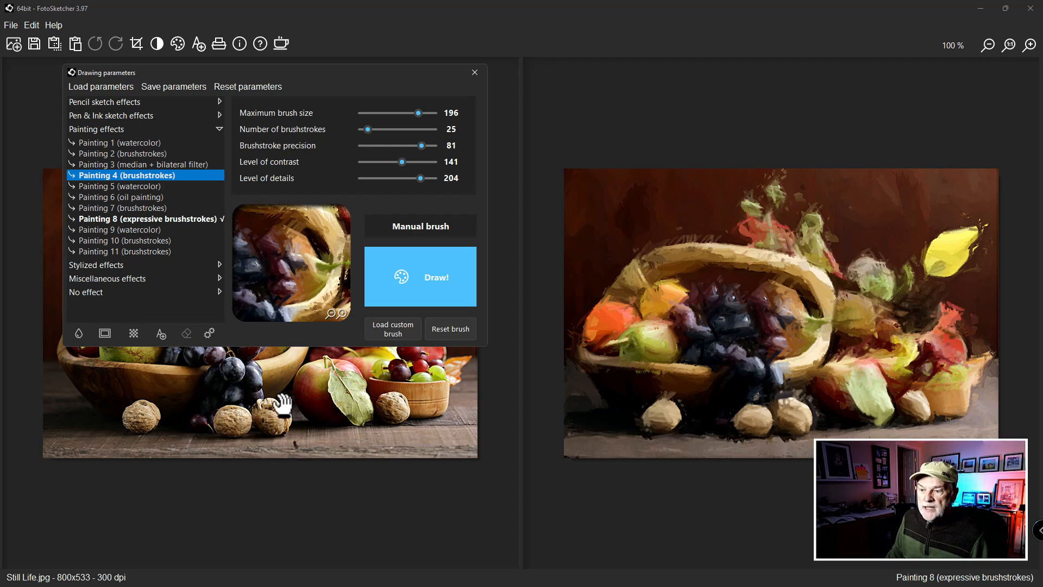
Switch to the No effect option Frame, texture and text only, and open the manual brush with its Retouch brush dialog between the images
left_click(86, 291)
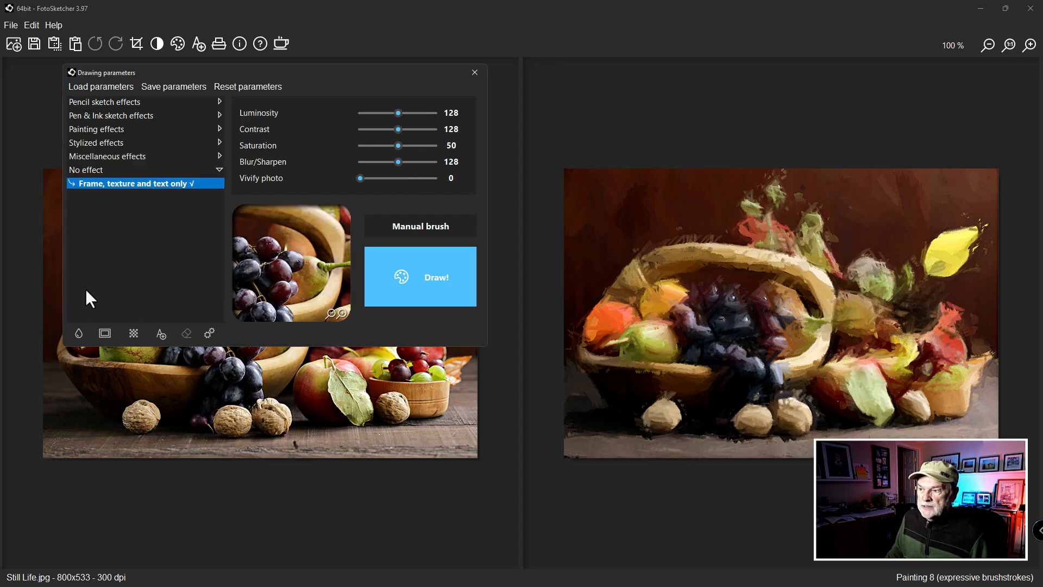
left_click(419, 227)
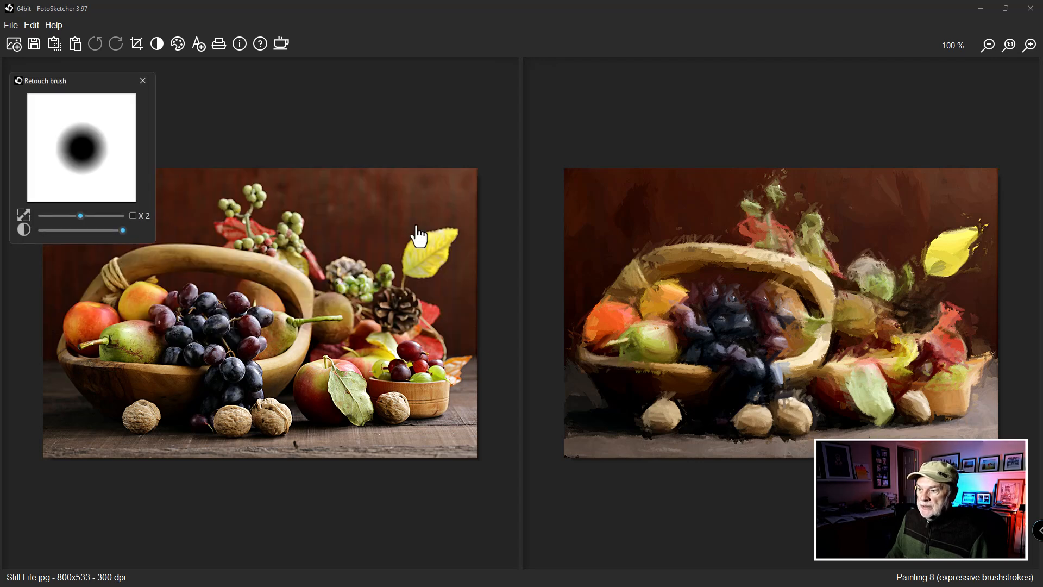
left_click_drag(113, 82, 597, 104)
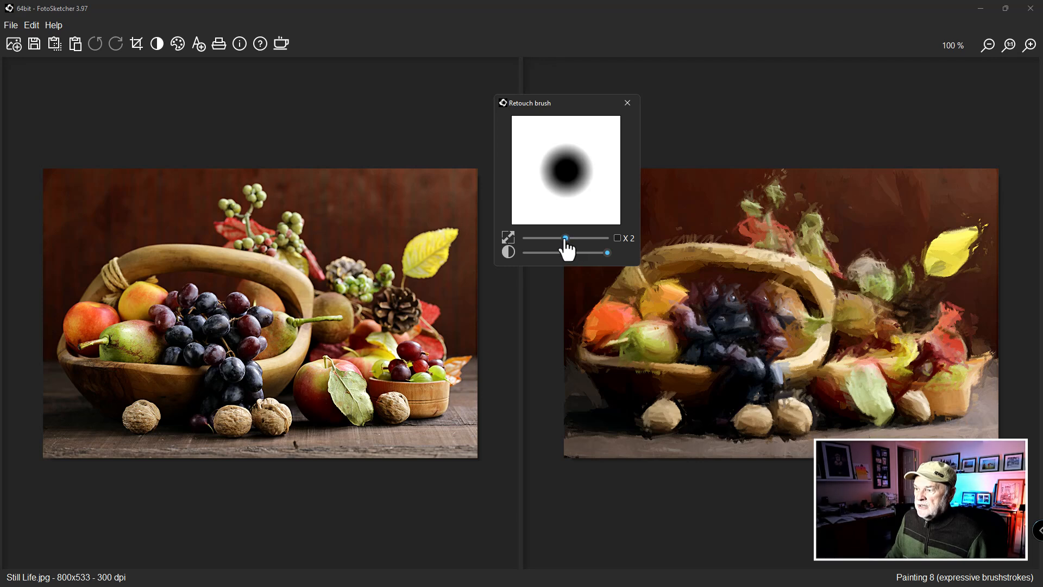
Reduce the retouch brush to about a quarter of its maximum size and lower its opacity to about a quarter
mouse_move(564, 239)
left_mouse_down()
mouse_move(540, 239)
mouse_move(603, 239)
mouse_move(545, 239)
left_mouse_up()
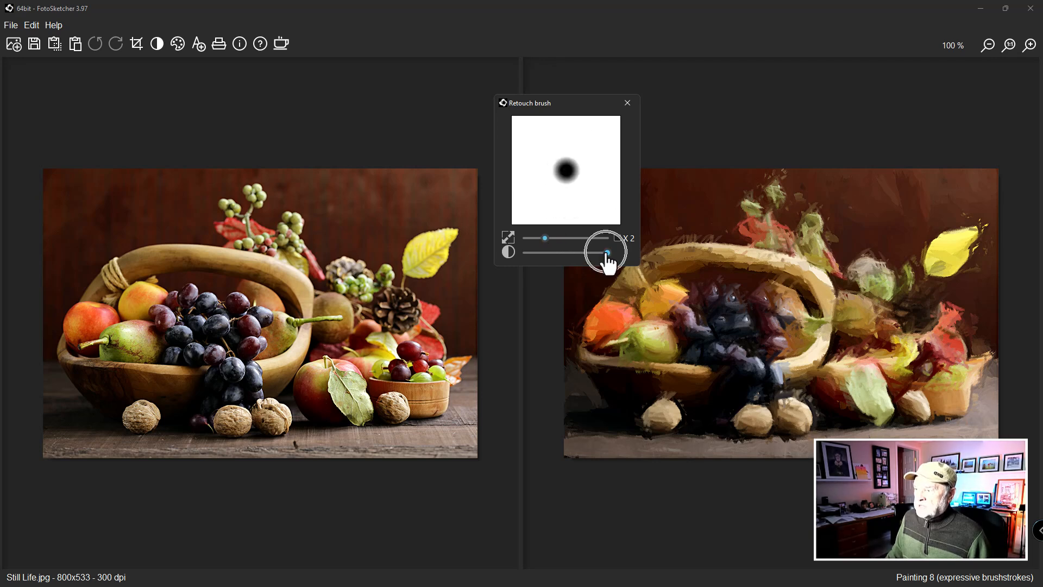
mouse_move(607, 254)
left_mouse_down()
mouse_move(510, 255)
mouse_move(549, 254)
left_mouse_up()
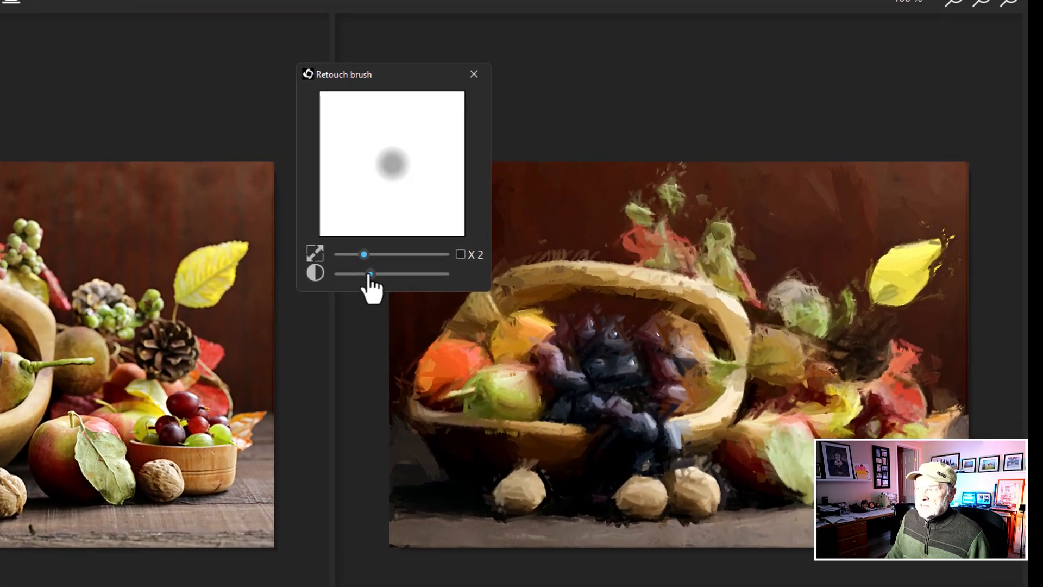
left_click_drag(370, 276, 364, 277)
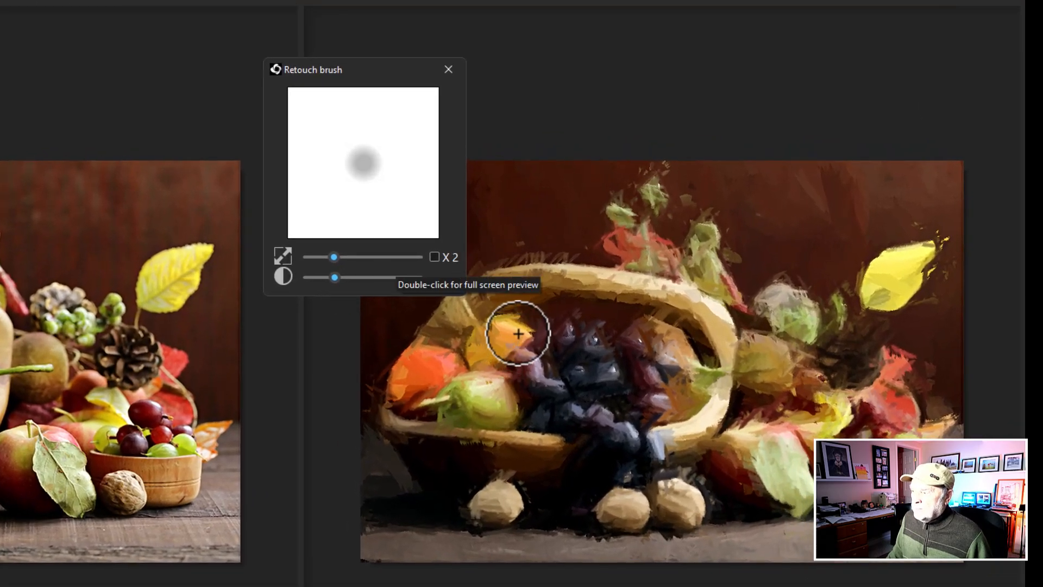
Brush over the yellow and red fruit at the left end of the painted basket, and raise the retouch brush opacity to maximum
mouse_move(508, 337)
left_mouse_down()
mouse_move(473, 309)
mouse_move(503, 373)
mouse_move(415, 345)
mouse_move(412, 367)
mouse_move(473, 356)
mouse_move(396, 377)
mouse_move(385, 364)
left_mouse_up()
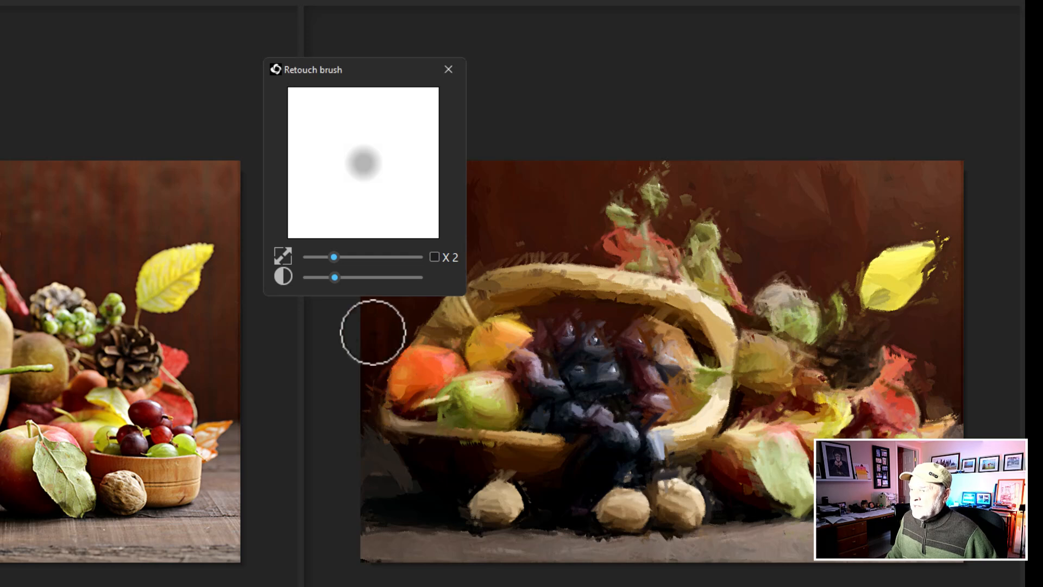
left_click_drag(335, 277, 421, 278)
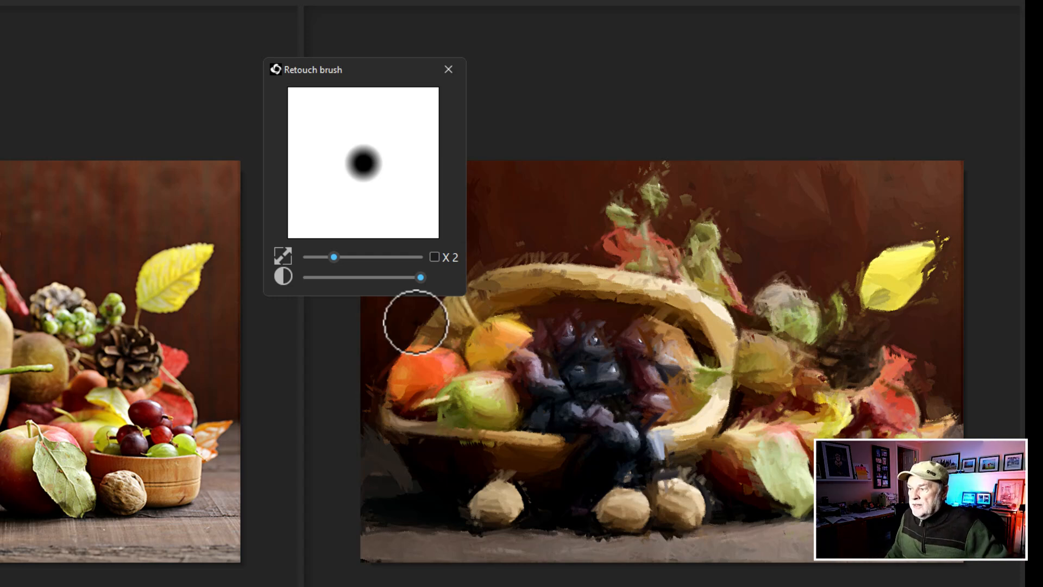
Lower the retouch brush opacity to about a quarter and brush over the grapes, the basket handle and rim, and the walnuts
left_click_drag(420, 277, 334, 277)
mouse_move(573, 367)
left_mouse_down()
mouse_move(531, 361)
mouse_move(541, 374)
mouse_move(526, 336)
left_mouse_up()
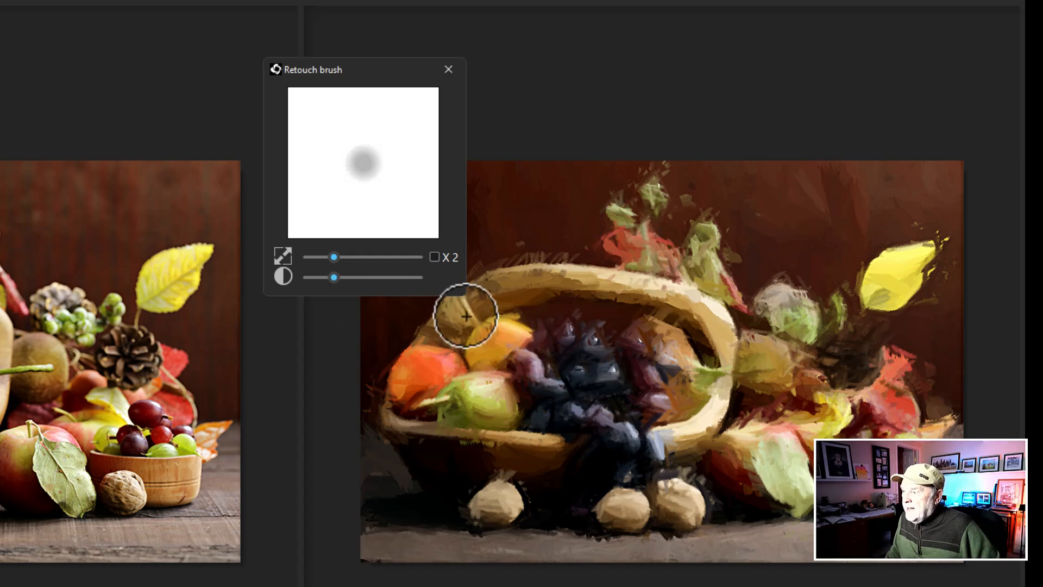
left_click_drag(466, 306, 454, 328)
left_click_drag(439, 430, 508, 434)
left_click_drag(494, 492, 514, 470)
mouse_move(618, 506)
left_mouse_down()
mouse_move(628, 484)
mouse_move(680, 494)
left_mouse_up()
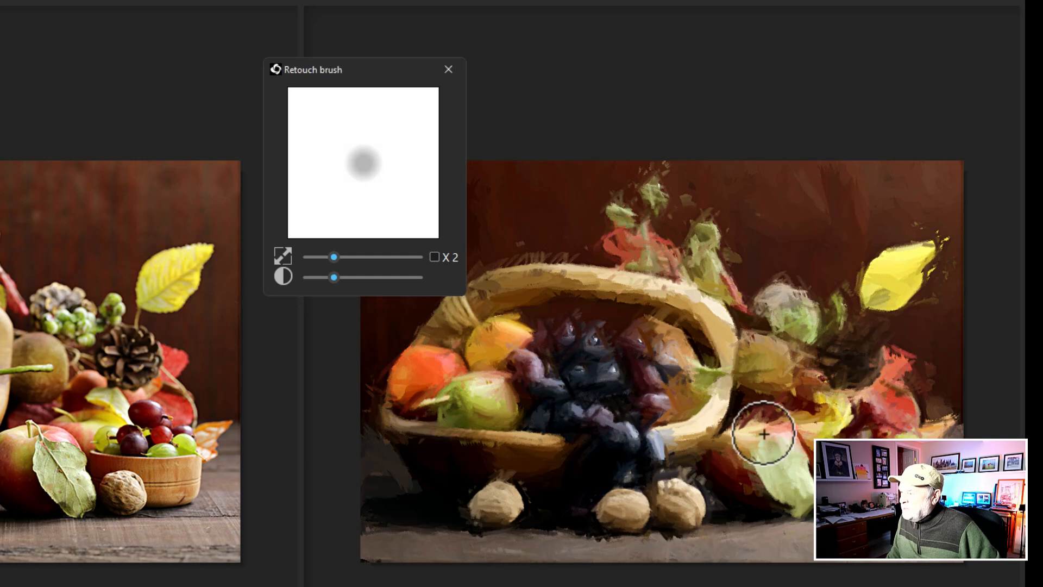
Brush over the apple's leaf, the pine cone area and the berries above the basket, and close the Retouch brush dialog
left_click_drag(765, 443, 783, 486)
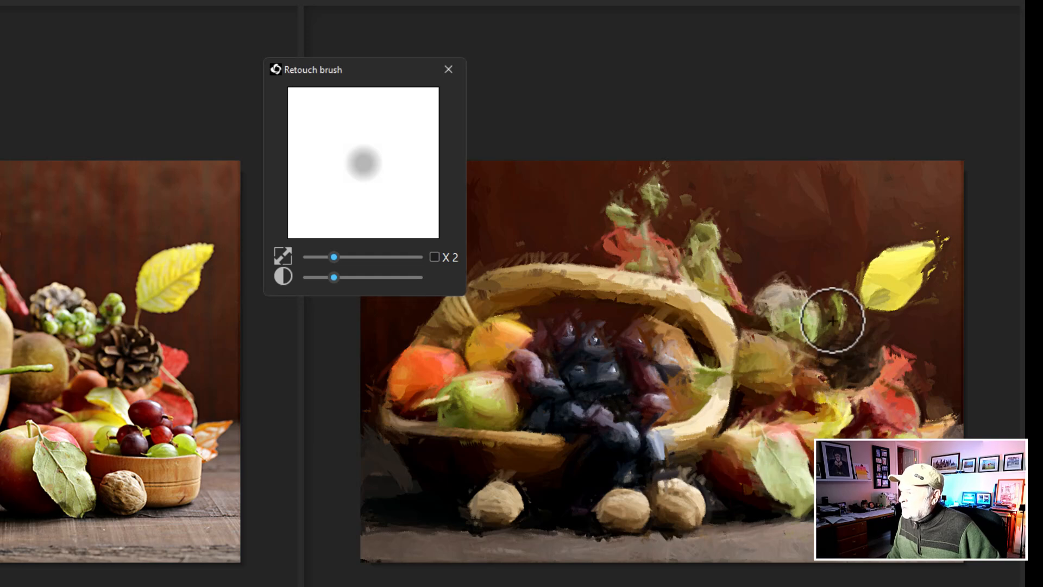
left_click_drag(831, 315, 778, 322)
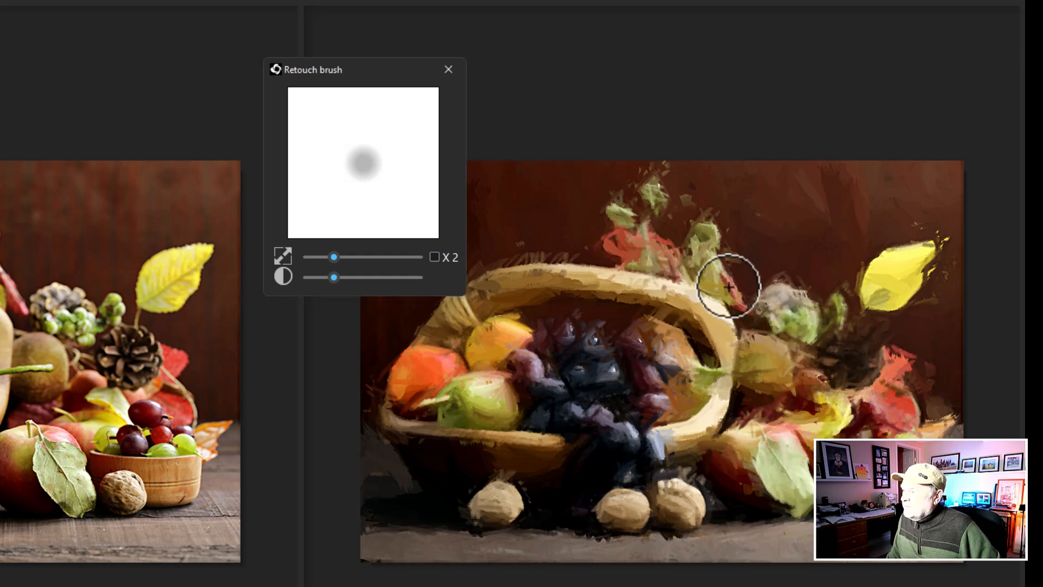
left_click_drag(700, 233, 715, 283)
mouse_move(632, 238)
left_mouse_down()
mouse_move(657, 267)
mouse_move(606, 214)
mouse_move(648, 196)
left_mouse_up()
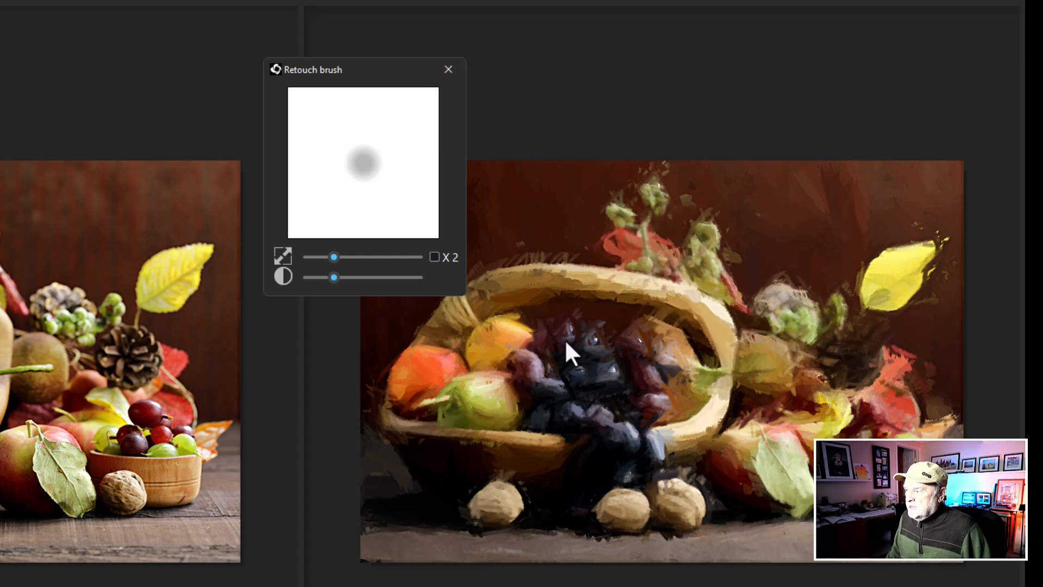
left_click(517, 318)
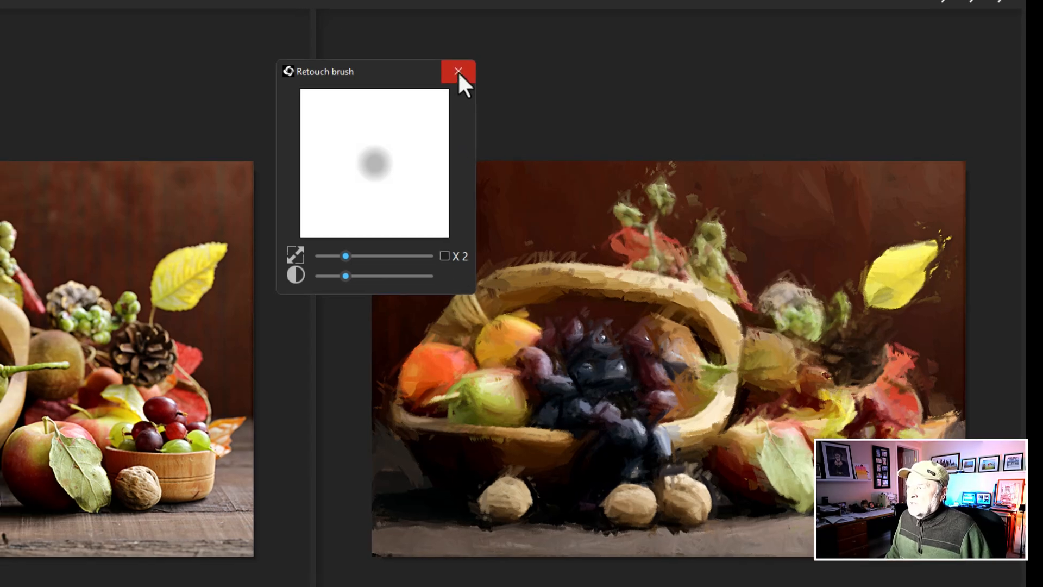
left_click(449, 70)
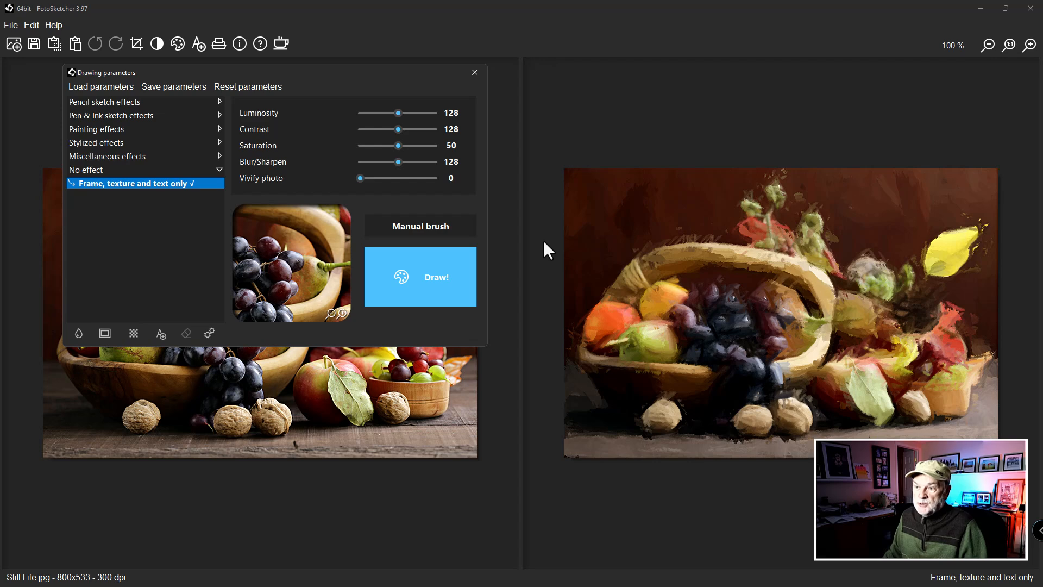
Copy the retouched drawing to the clipboard and paste it as the new source image
left_click(757, 317)
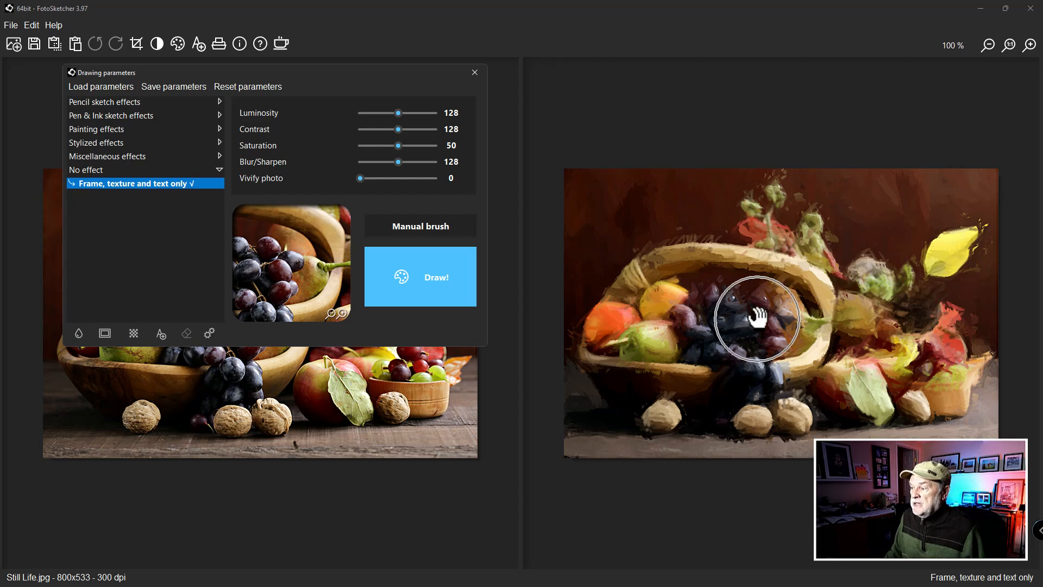
left_click(212, 401)
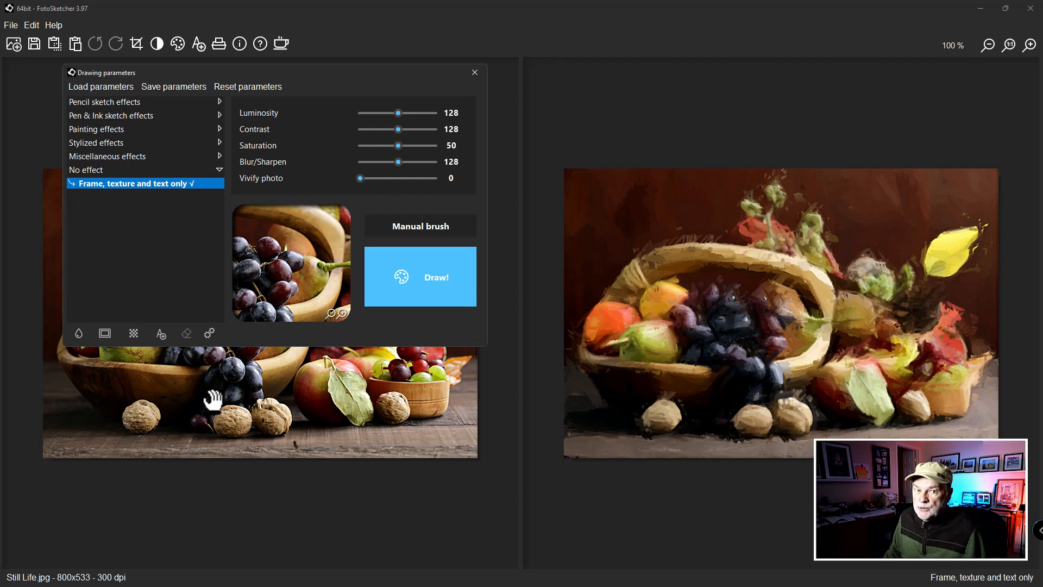
left_click(480, 73)
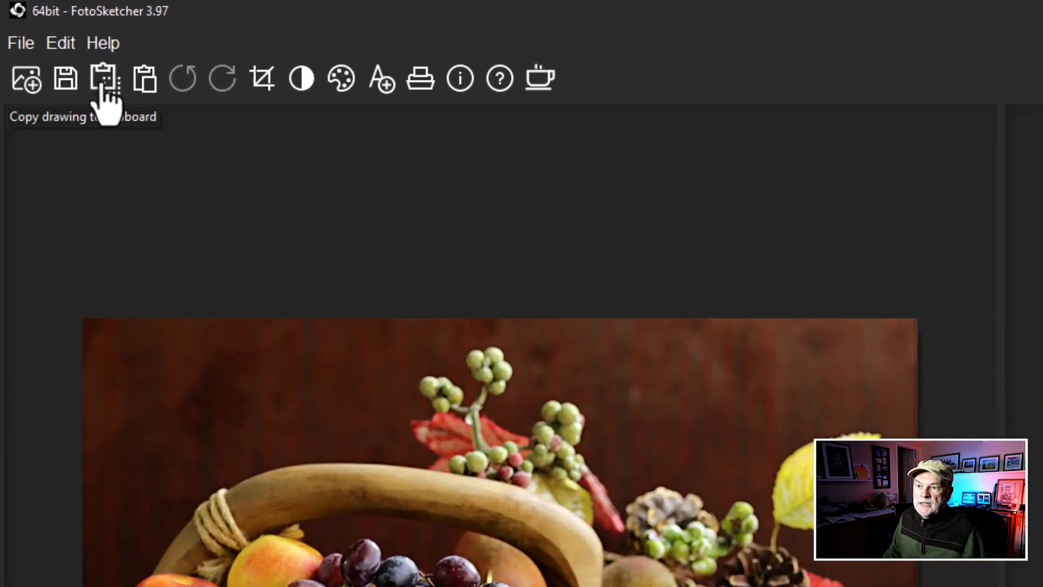
left_click(104, 86)
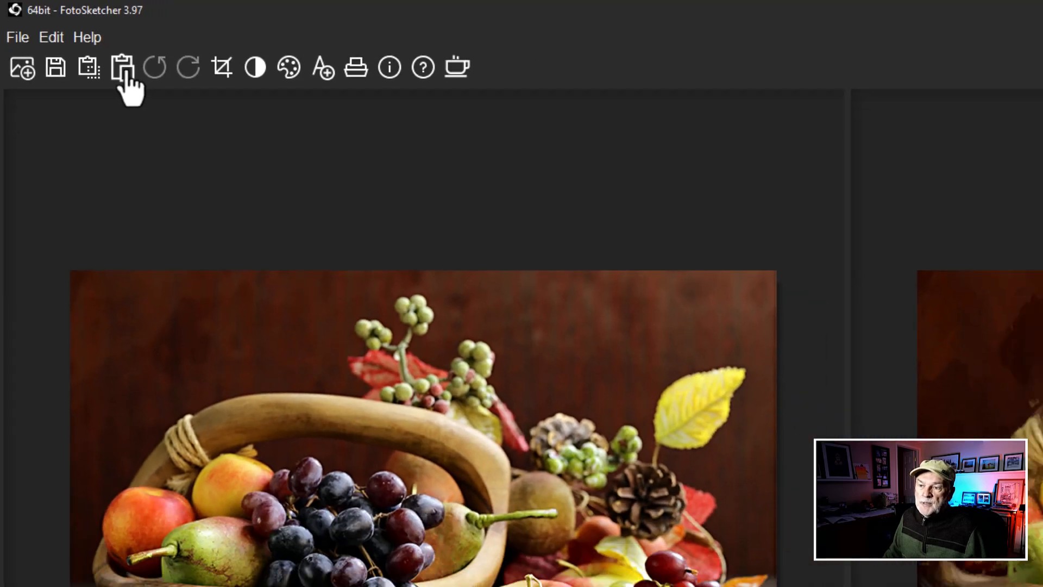
left_click(146, 81)
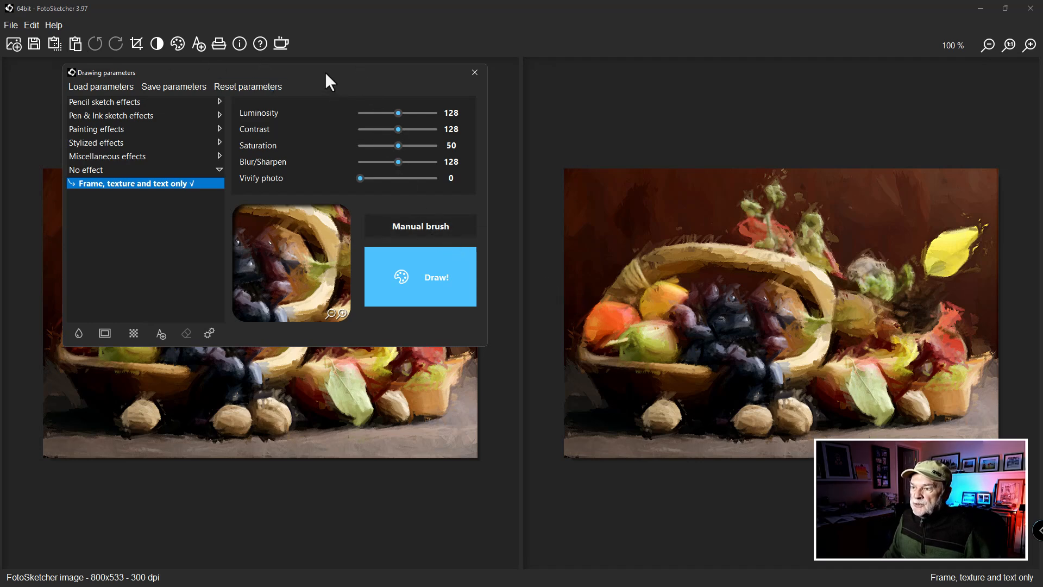
Select the Vivify photo effect and set Contrast to 194 and Saturation to 73
mouse_move(325, 73)
left_mouse_down()
mouse_move(359, 158)
mouse_move(601, 407)
mouse_move(591, 421)
left_mouse_up()
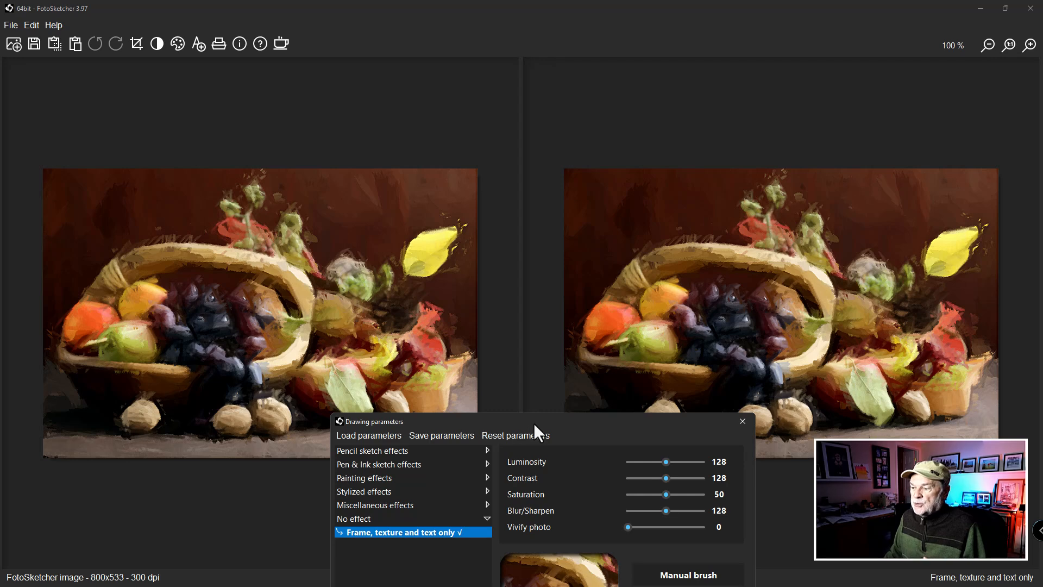
mouse_move(534, 423)
left_mouse_down()
mouse_move(426, 351)
mouse_move(317, 136)
mouse_move(266, 97)
left_mouse_up()
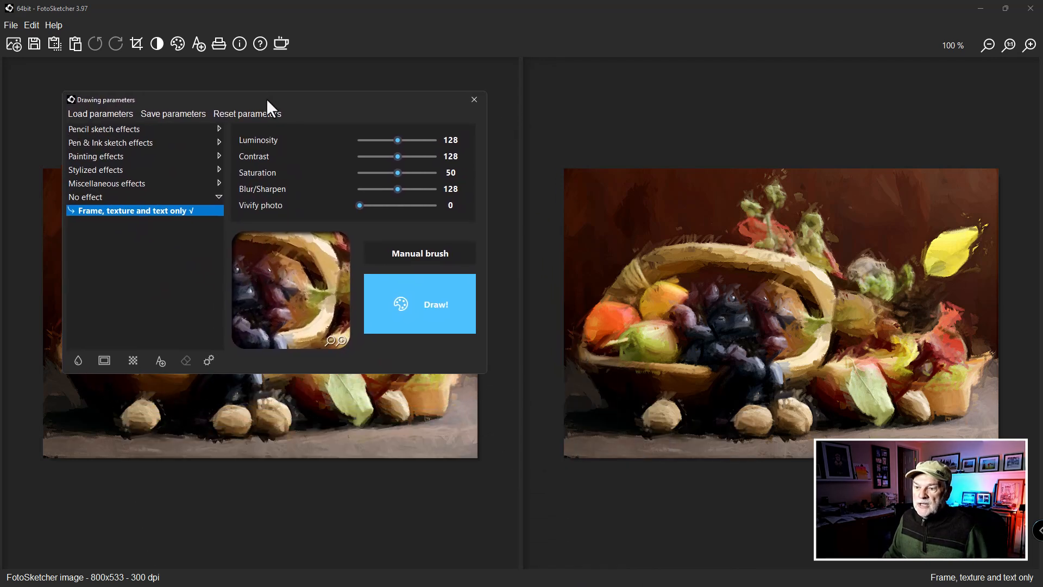
left_click(131, 185)
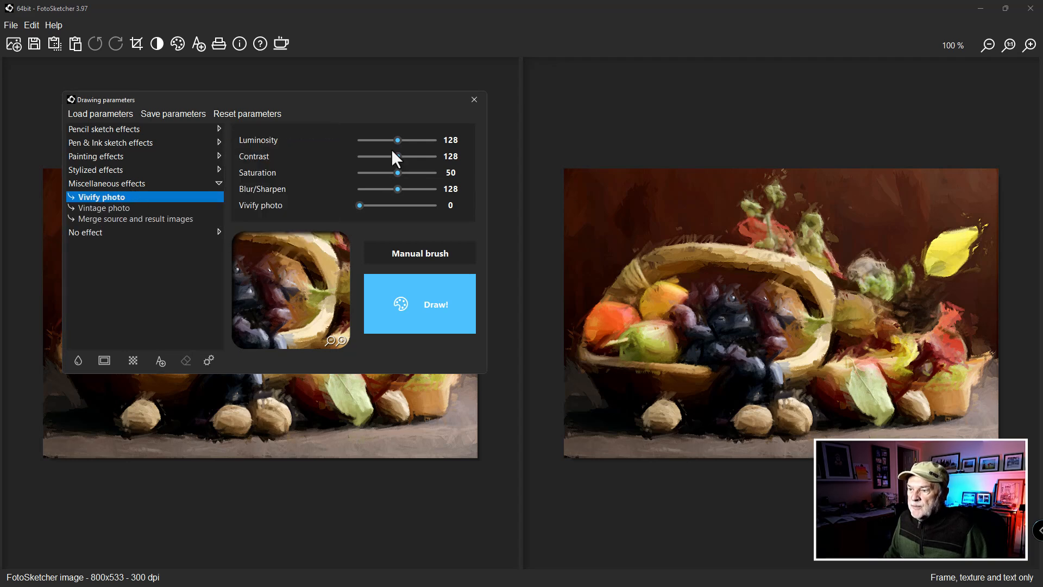
left_click_drag(399, 157, 415, 172)
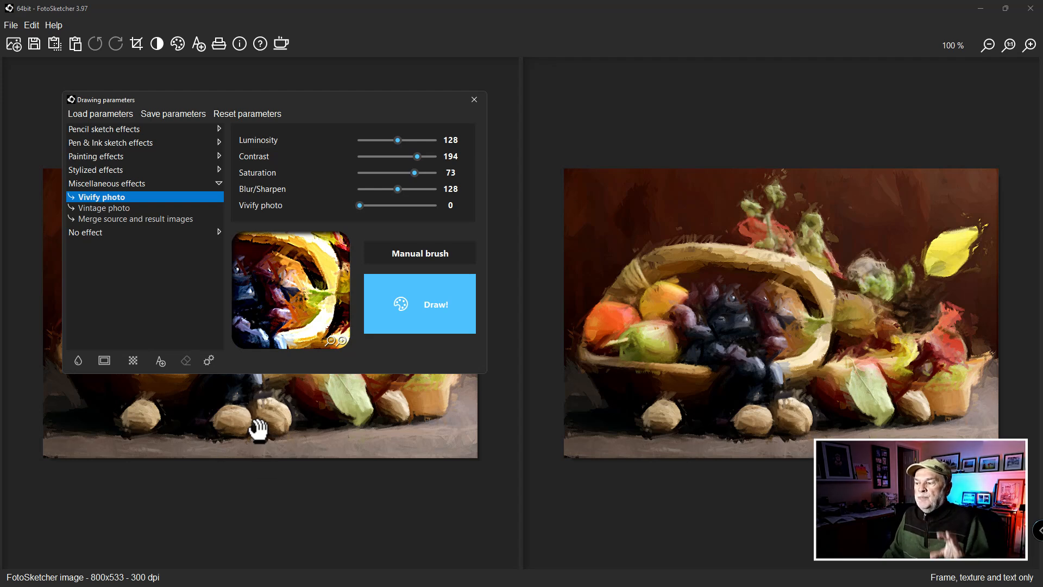
Draw the painting with the Frame, texture and text only option, and close the Drawing parameters dialog
left_click(664, 363)
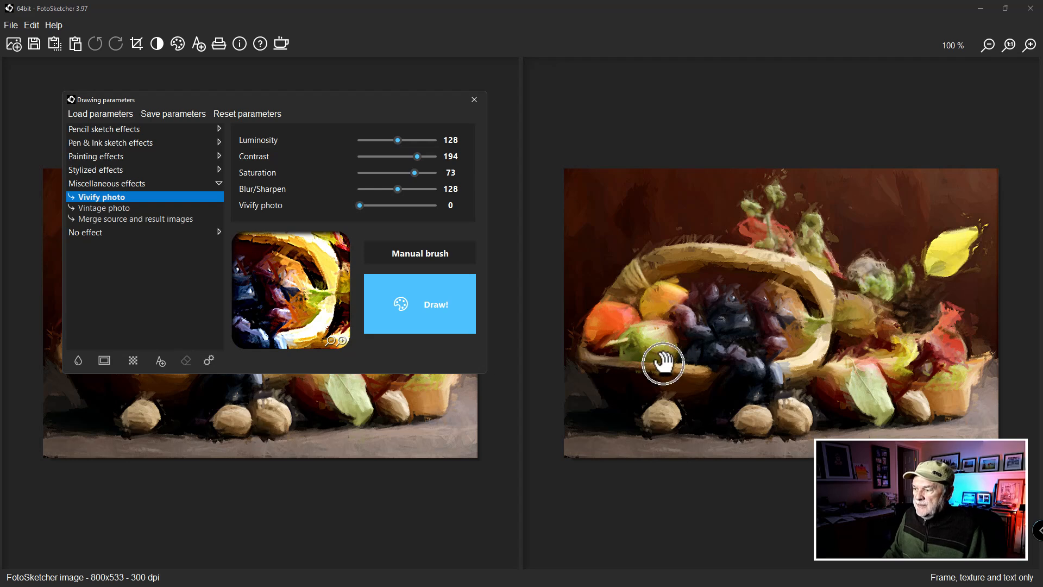
left_click(330, 418)
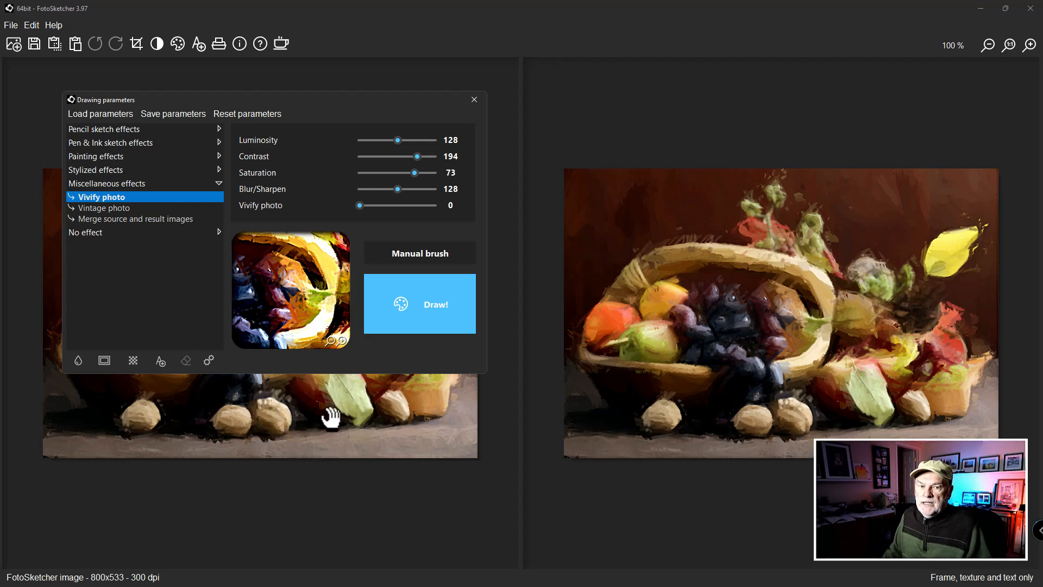
left_click(432, 318)
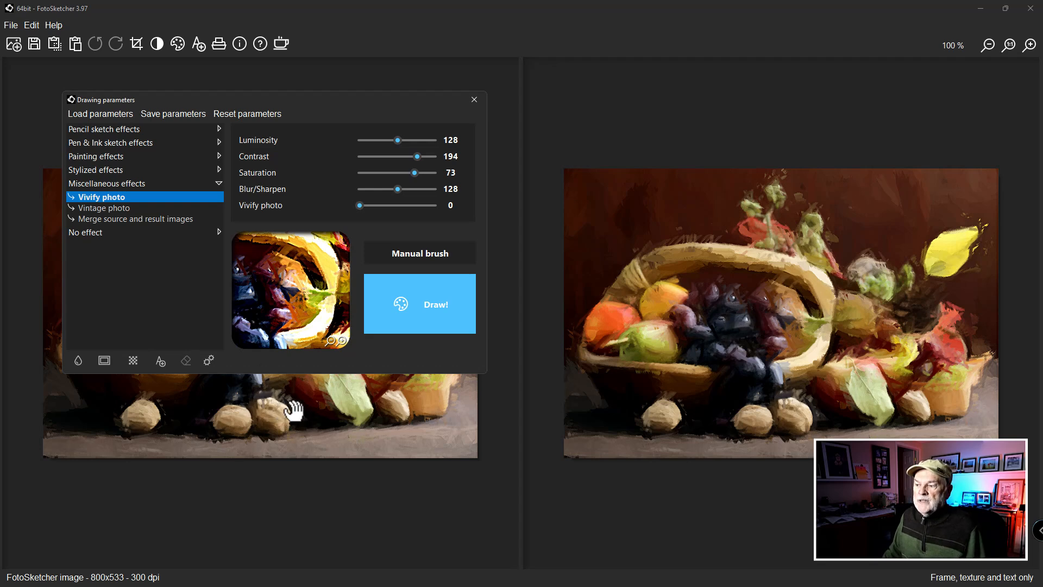
left_click(309, 292)
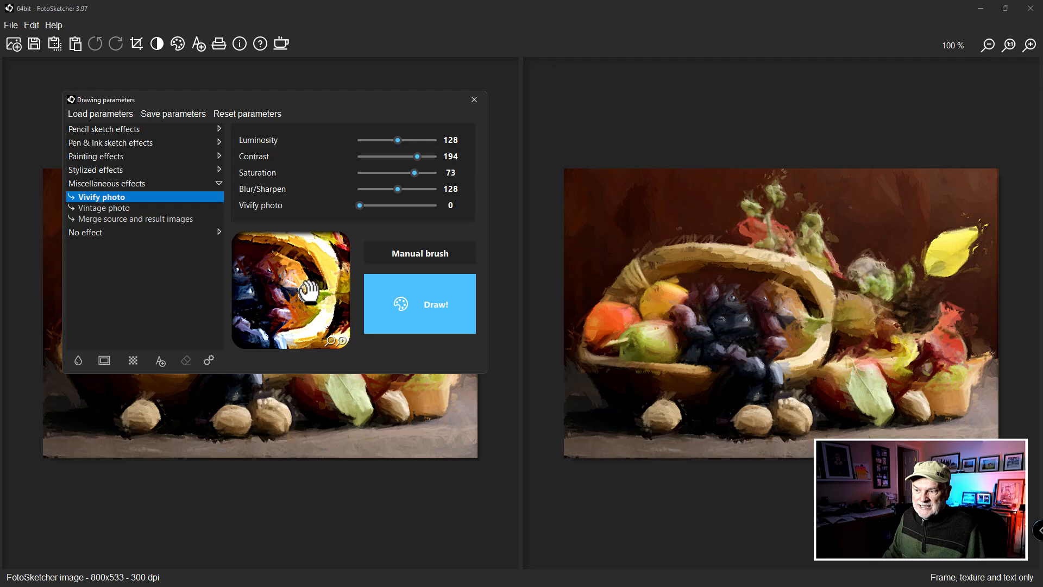
left_click(293, 407)
left_click(418, 318)
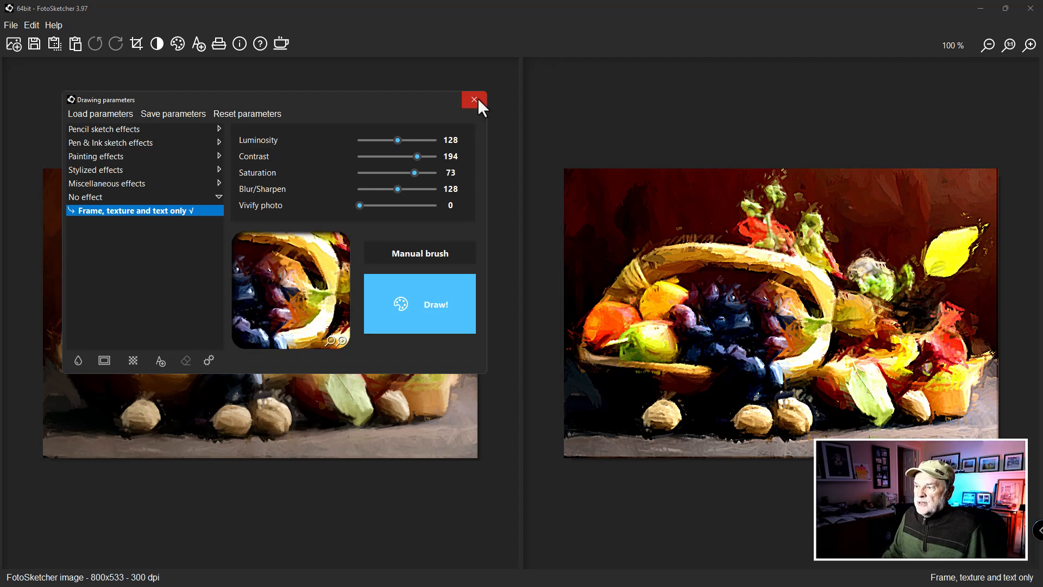
left_click(474, 100)
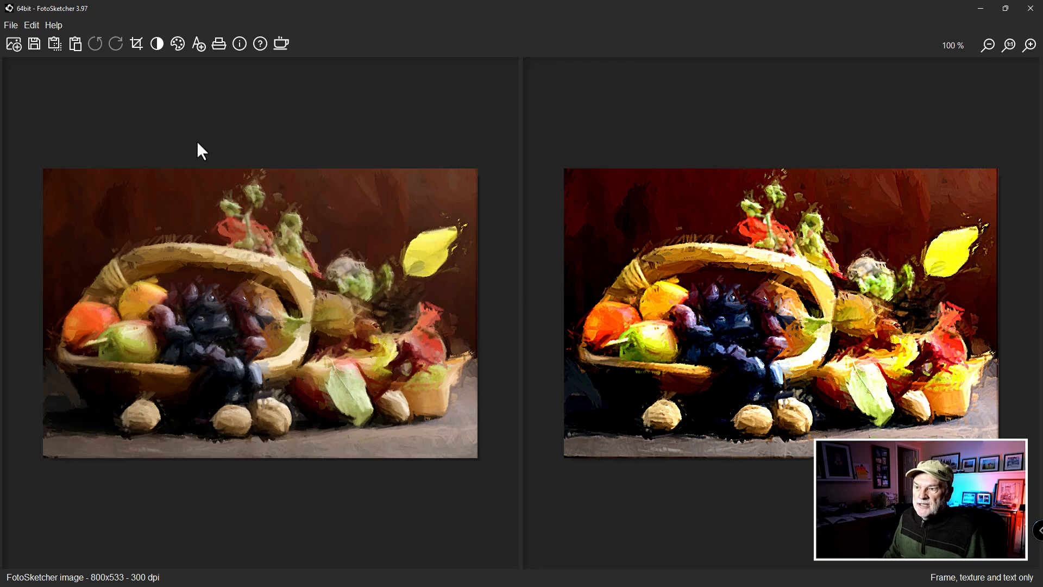
Reopen the drawing parameters, turn on a texture, and browse the neighbouring textures before settling on Texture 7
left_click(178, 44)
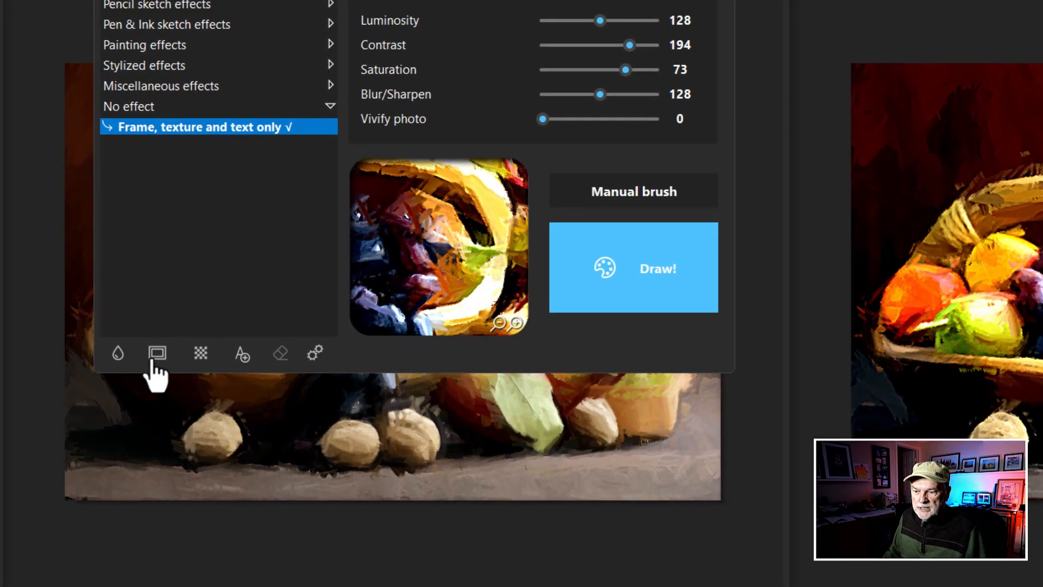
left_click(200, 357)
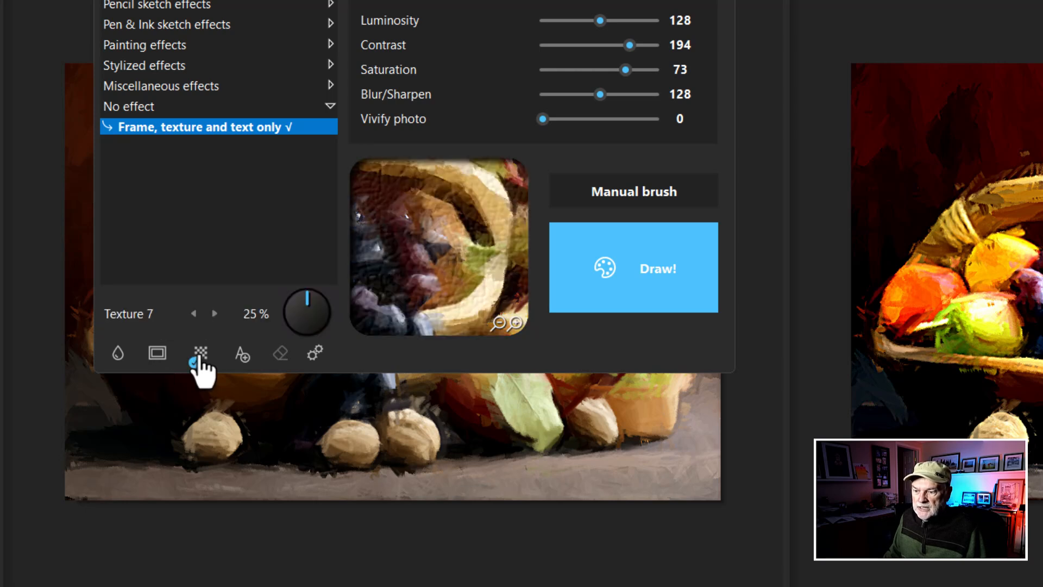
left_click(193, 315)
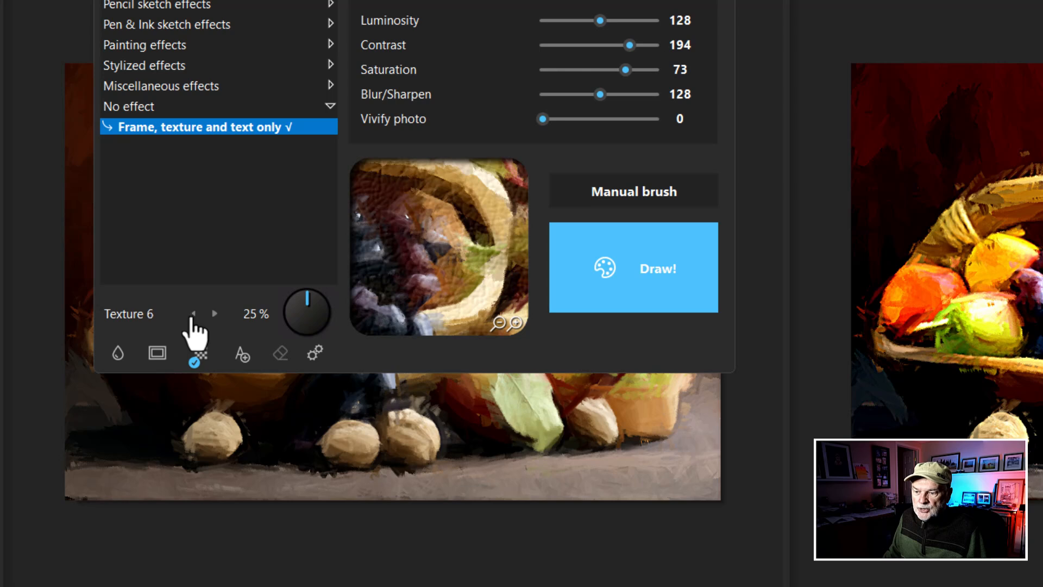
left_click(193, 315)
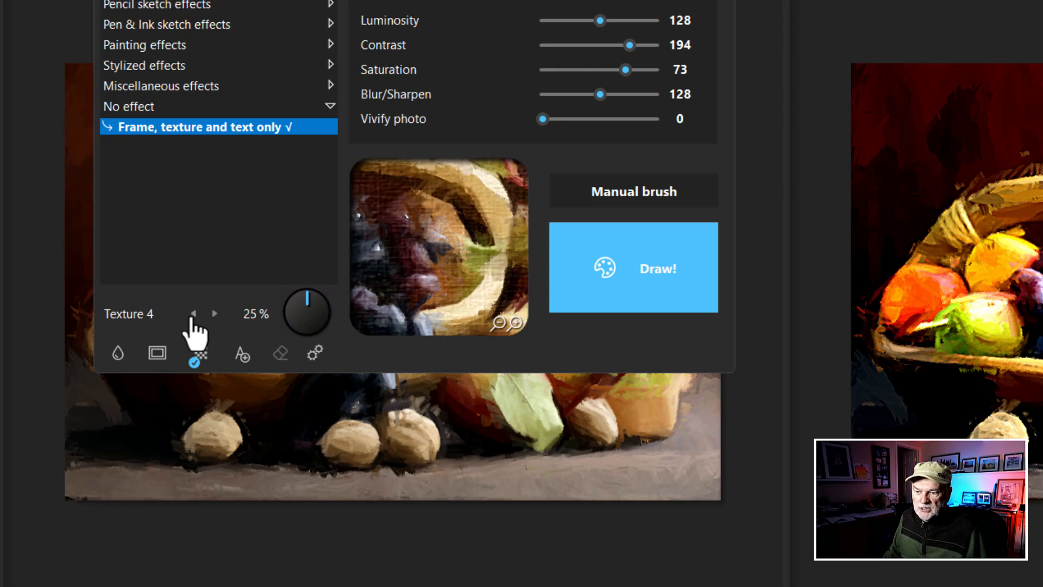
left_click(193, 315)
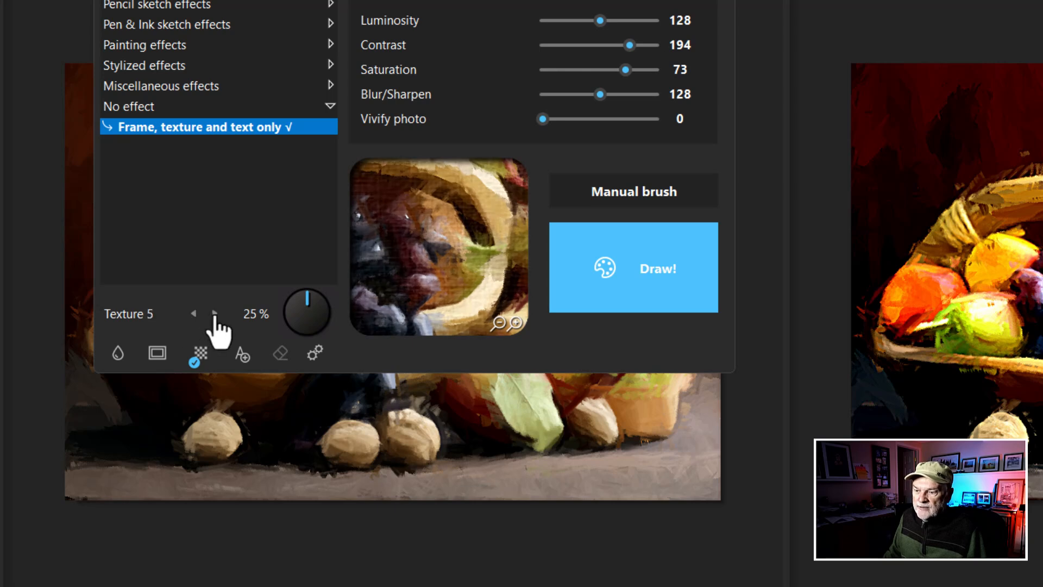
left_click(215, 314)
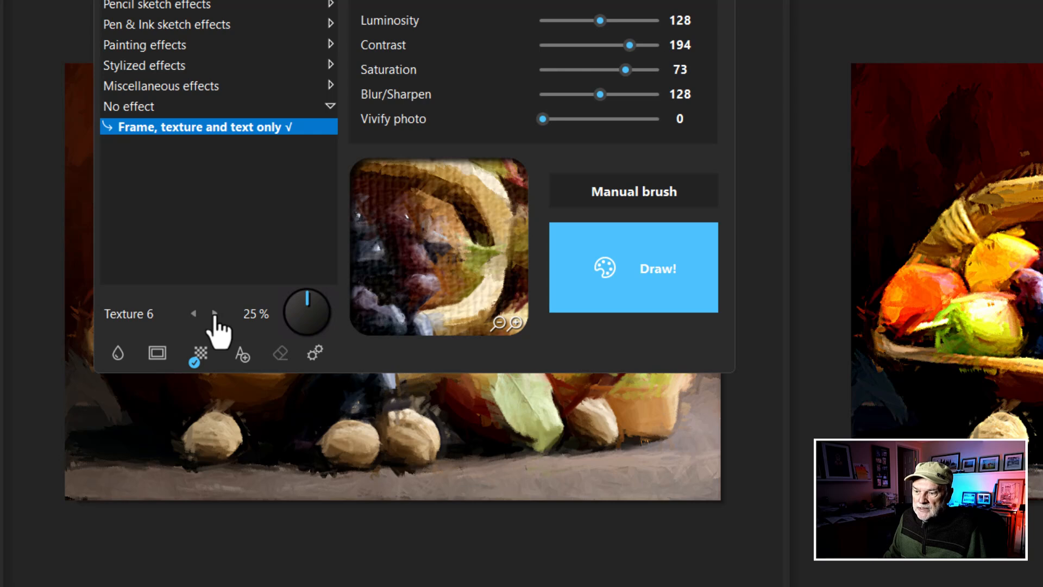
left_click(215, 313)
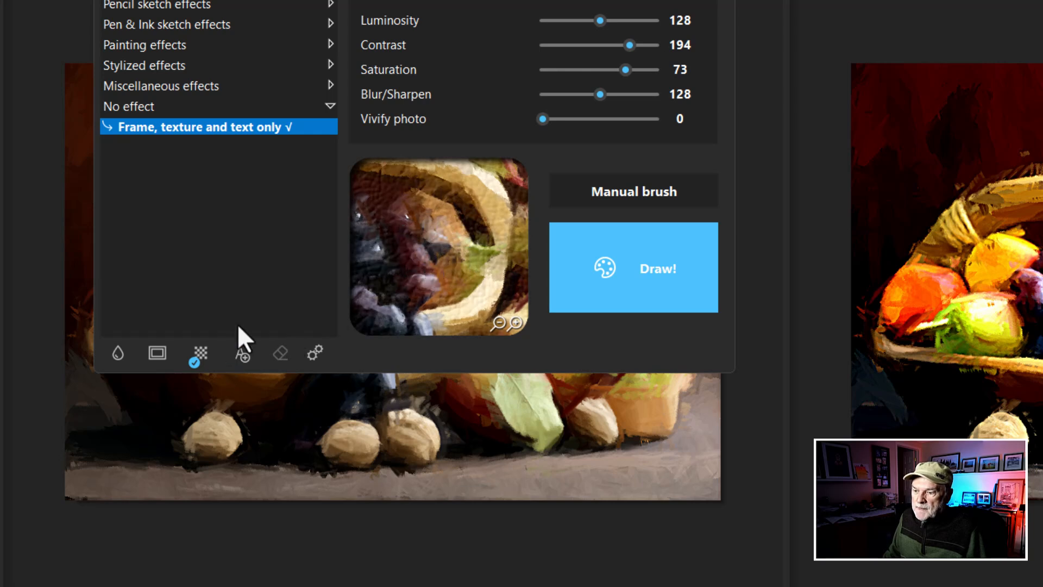
Raise the strength of Texture 7 considerably and draw the textured painting
mouse_move(200, 355)
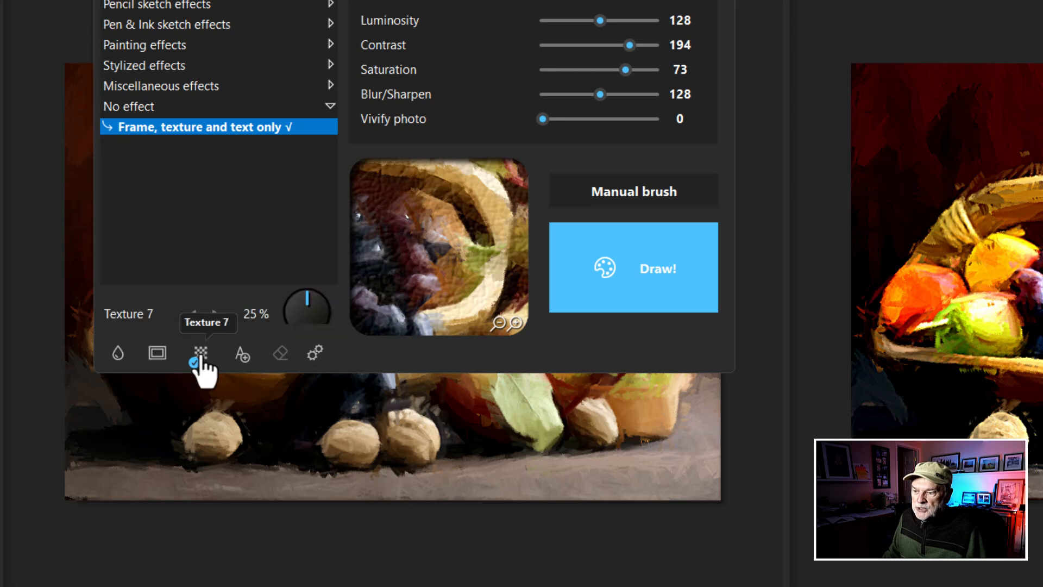
left_click_drag(308, 309, 327, 328)
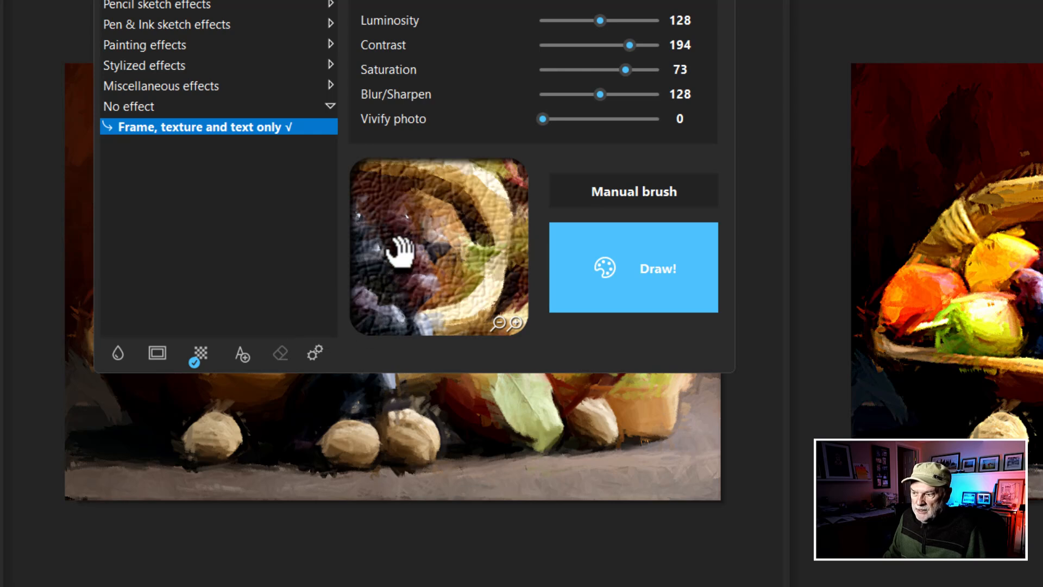
left_click(625, 271)
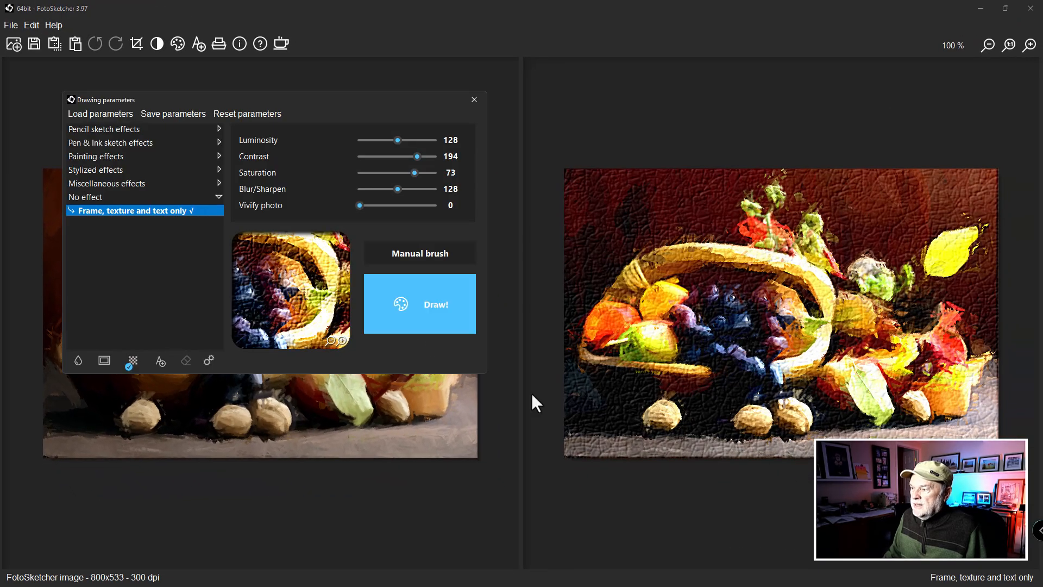
left_click(726, 374)
left_click(727, 375)
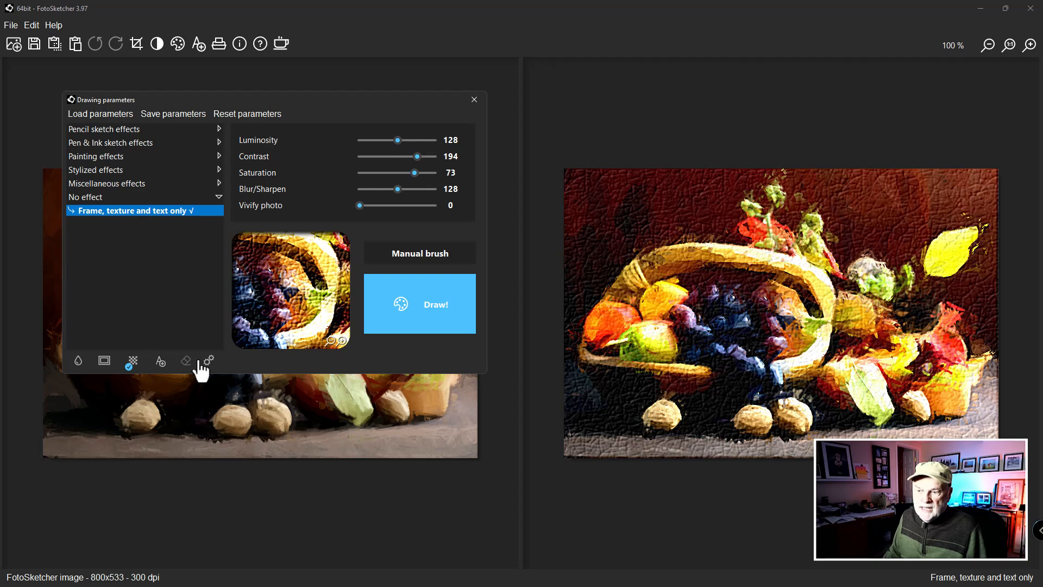
Add a simple frame with white fill and a margin size of 150, and draw the painting with it
left_click(105, 363)
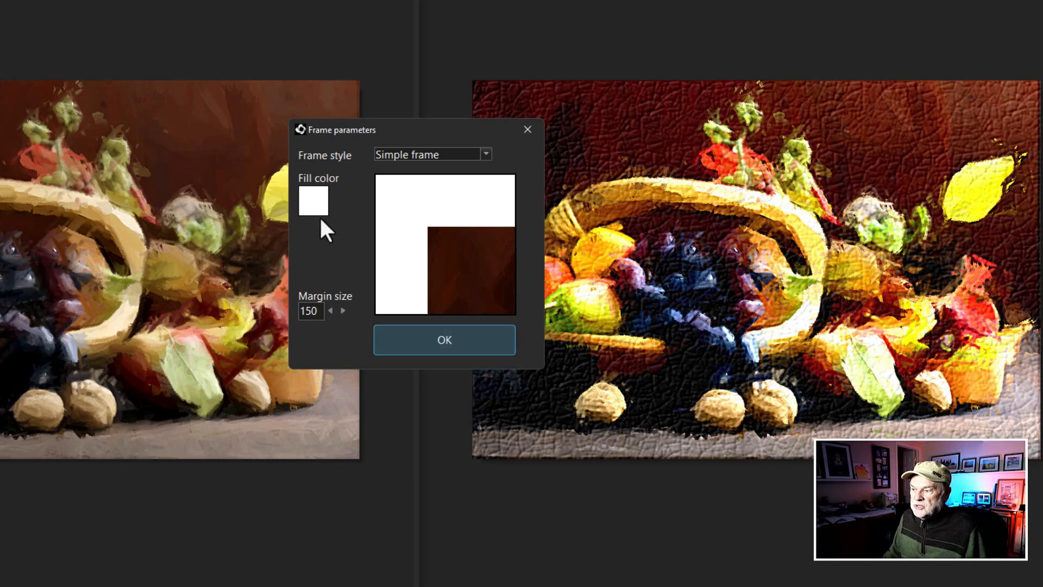
left_click(319, 315)
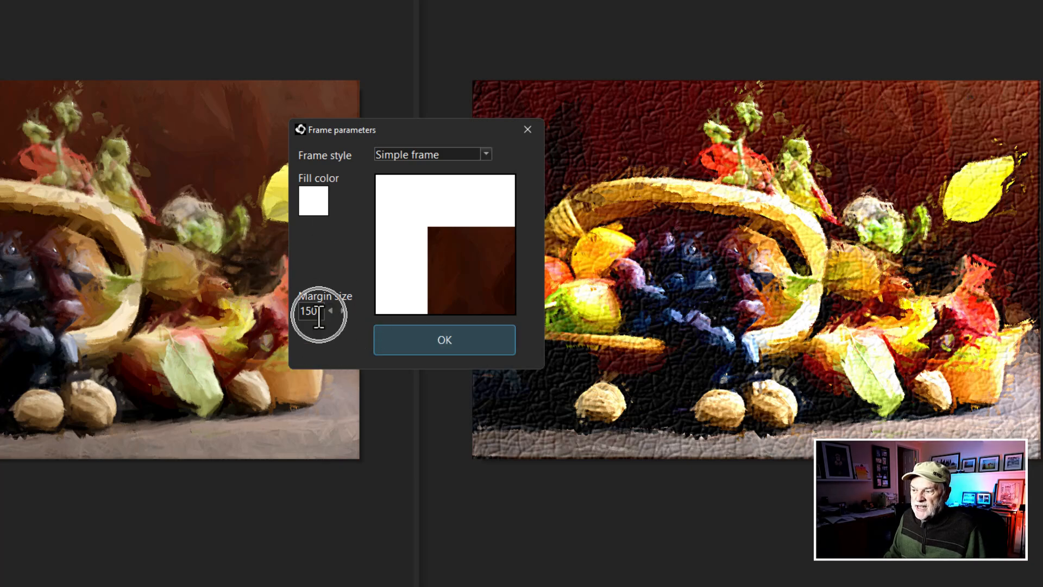
left_click(444, 354)
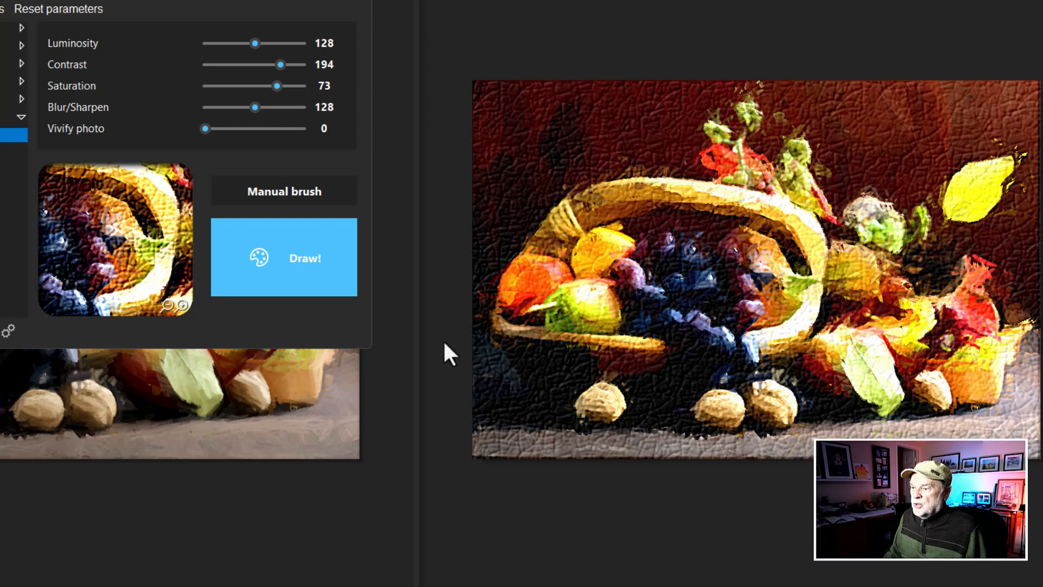
left_click(293, 266)
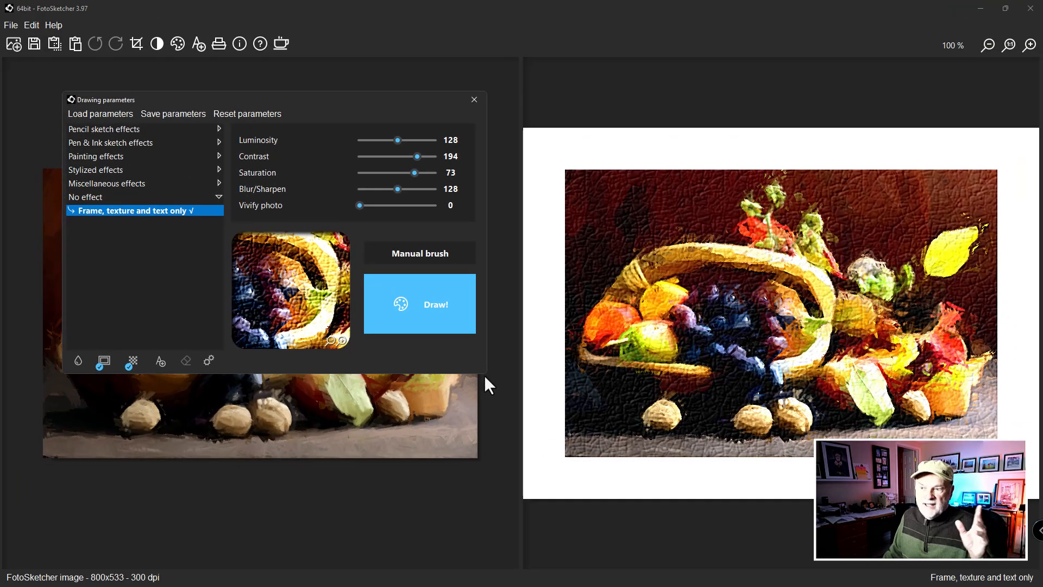
Change the frame style to a realistic frame and browse the variants before settling on Realistic frame 12
left_click(104, 361)
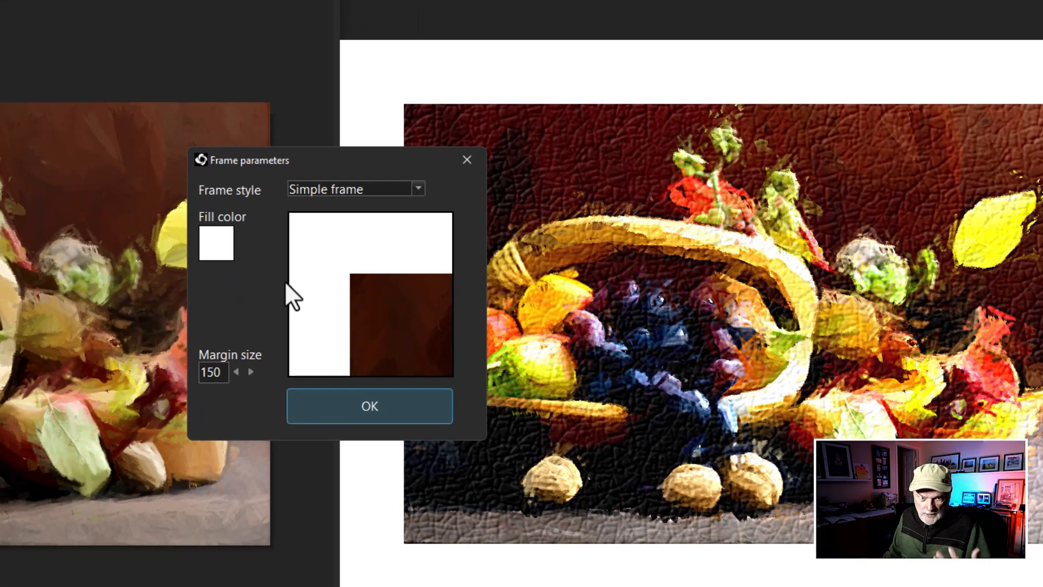
left_click(419, 191)
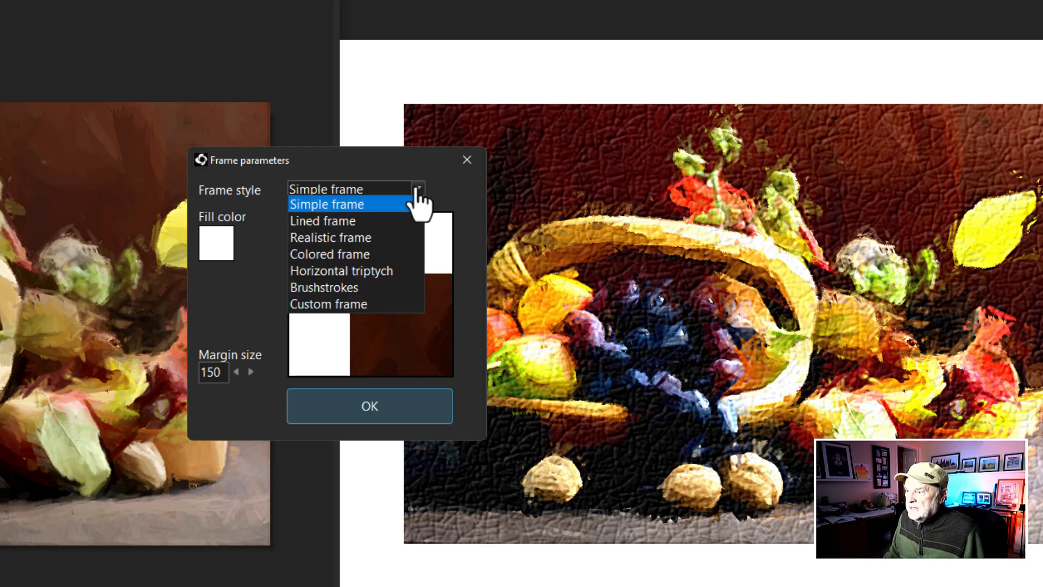
left_click(361, 238)
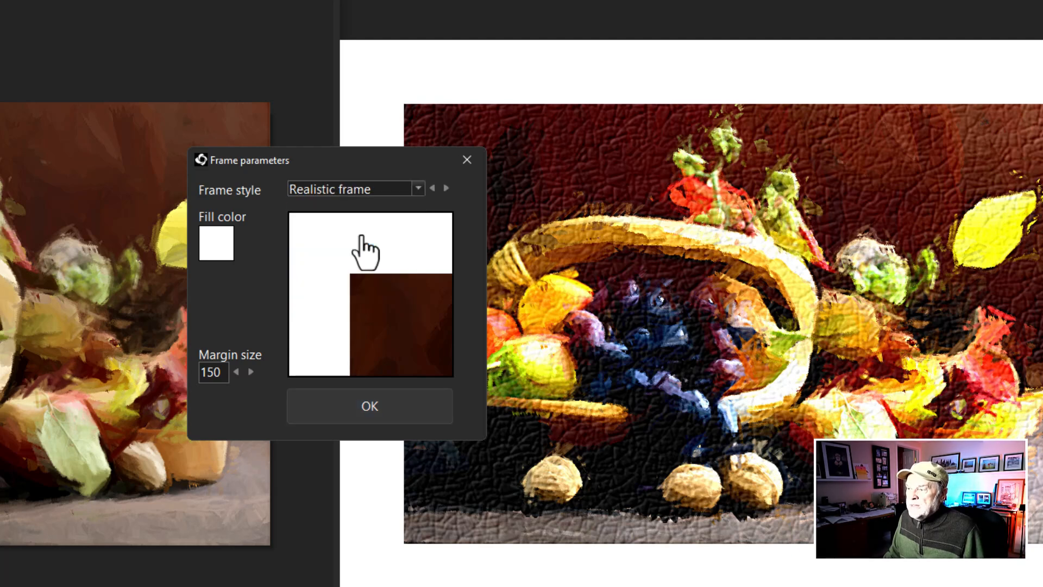
left_click(433, 188)
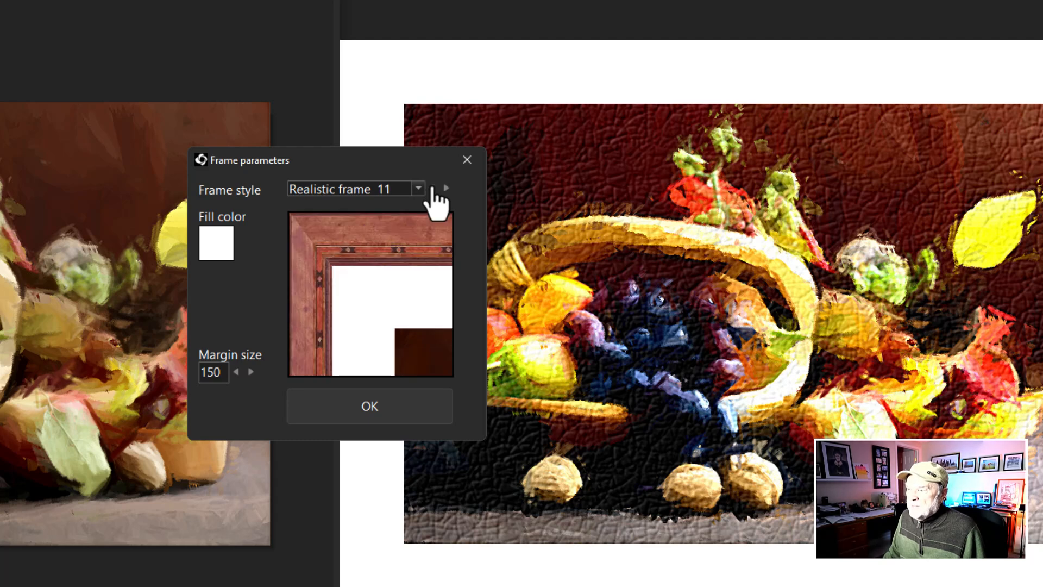
left_click(433, 188)
left_click(433, 188)
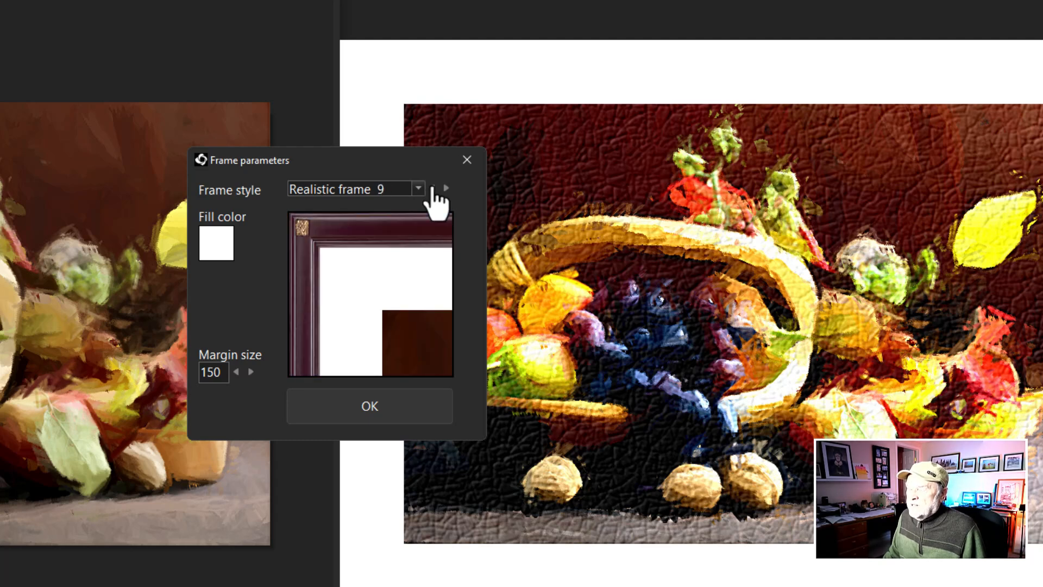
left_click(433, 188)
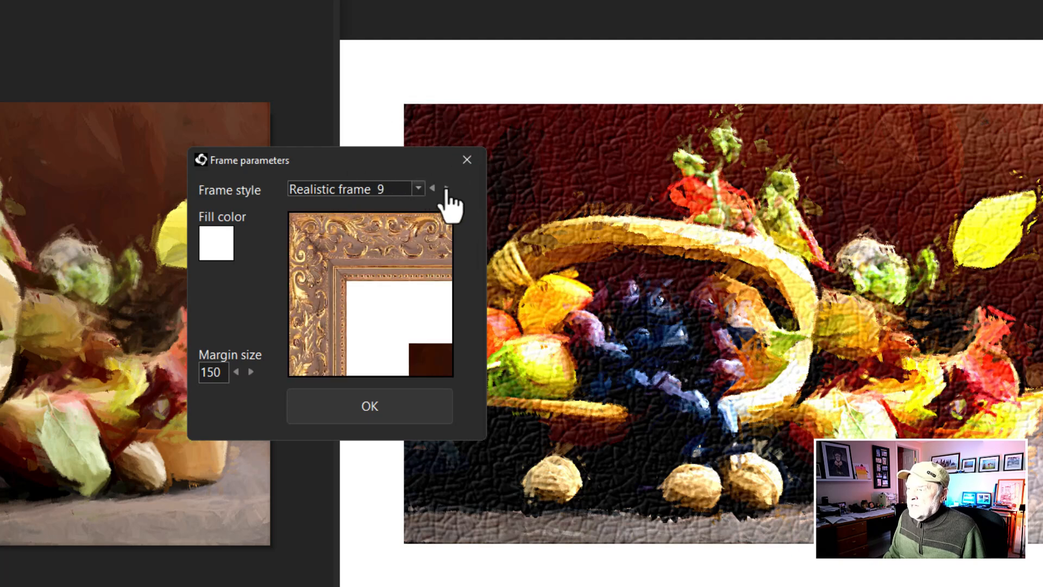
left_click(446, 188)
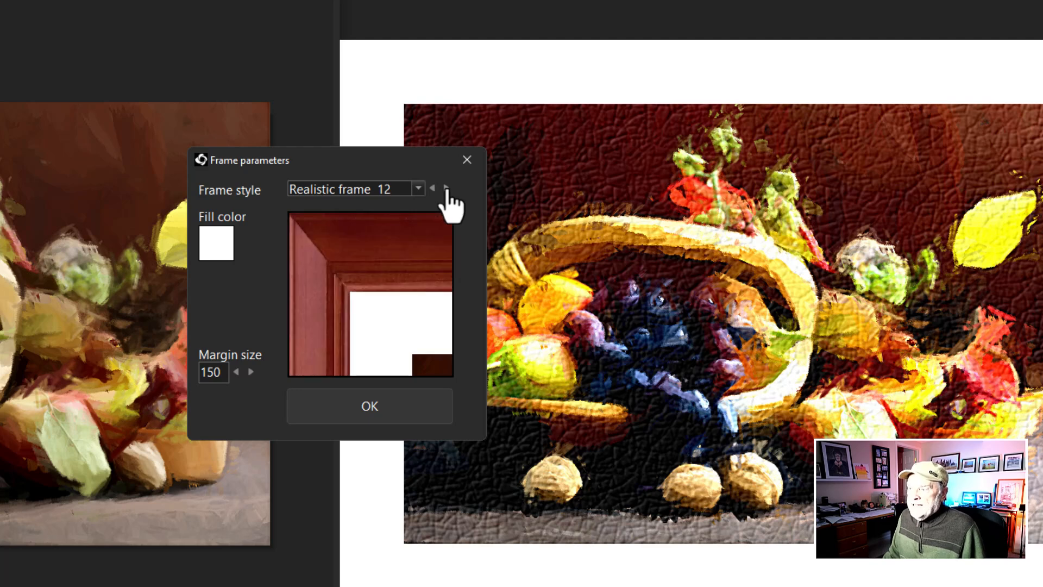
Set the frame's fill color to olive green, accept the frame parameters, and draw the framed painting
left_click(227, 249)
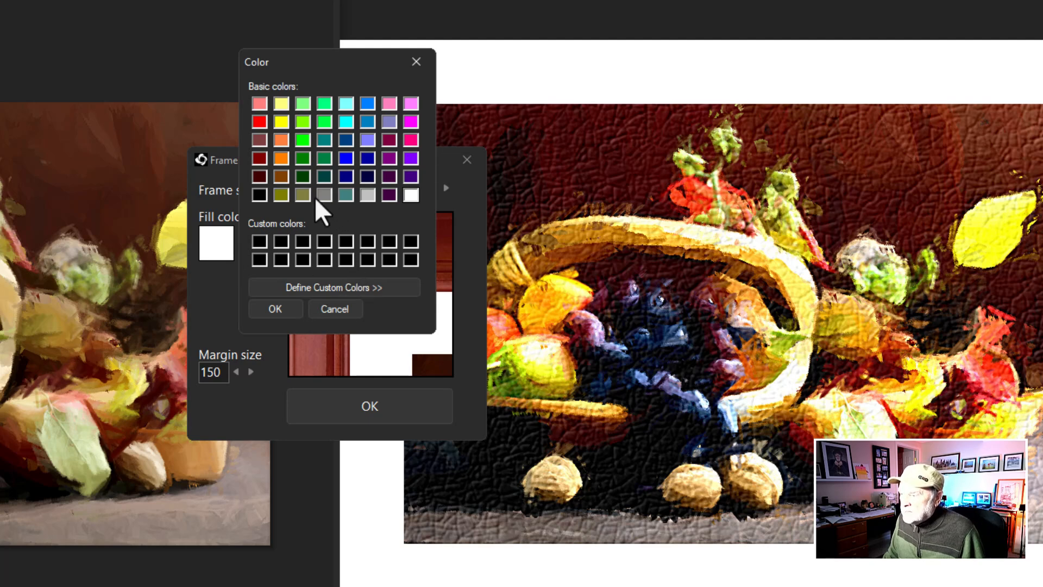
left_click(308, 193)
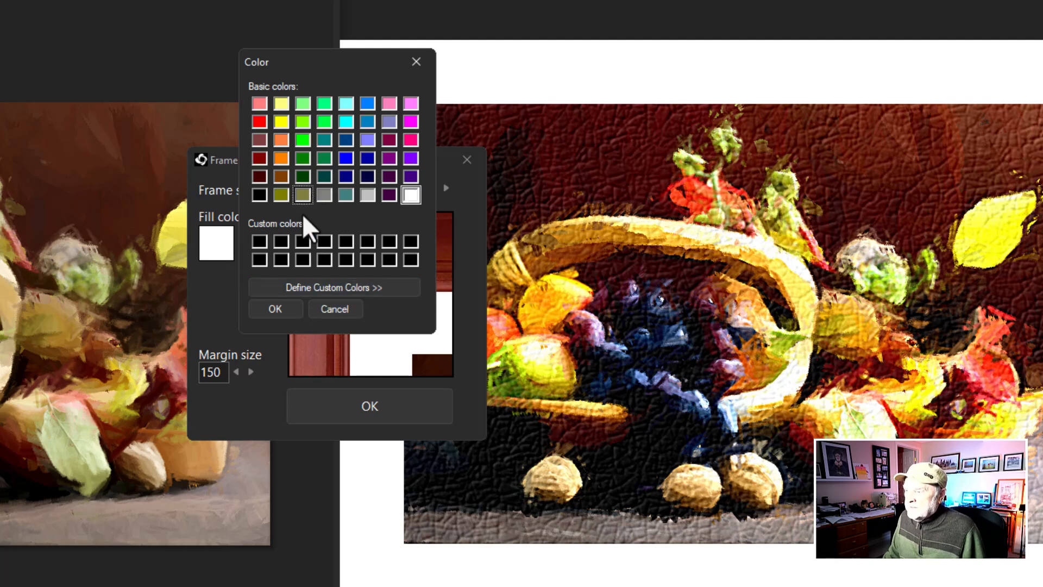
left_click(282, 308)
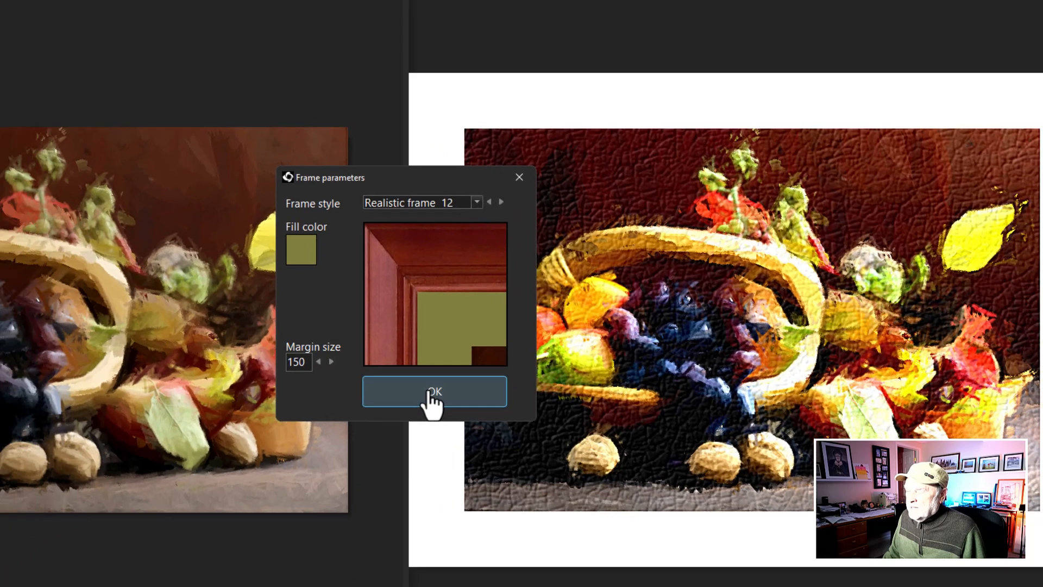
left_click(367, 408)
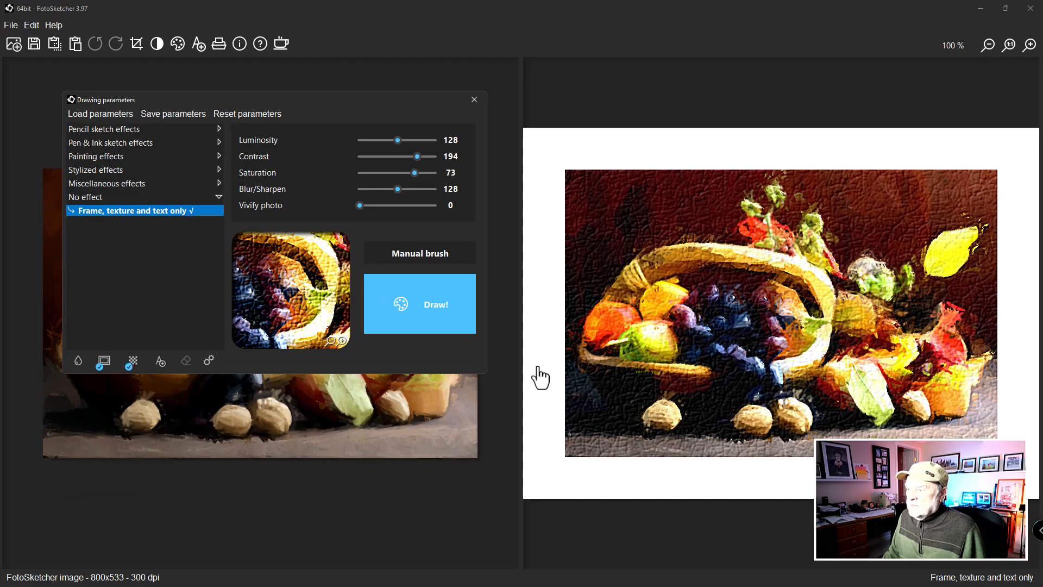
left_click(435, 307)
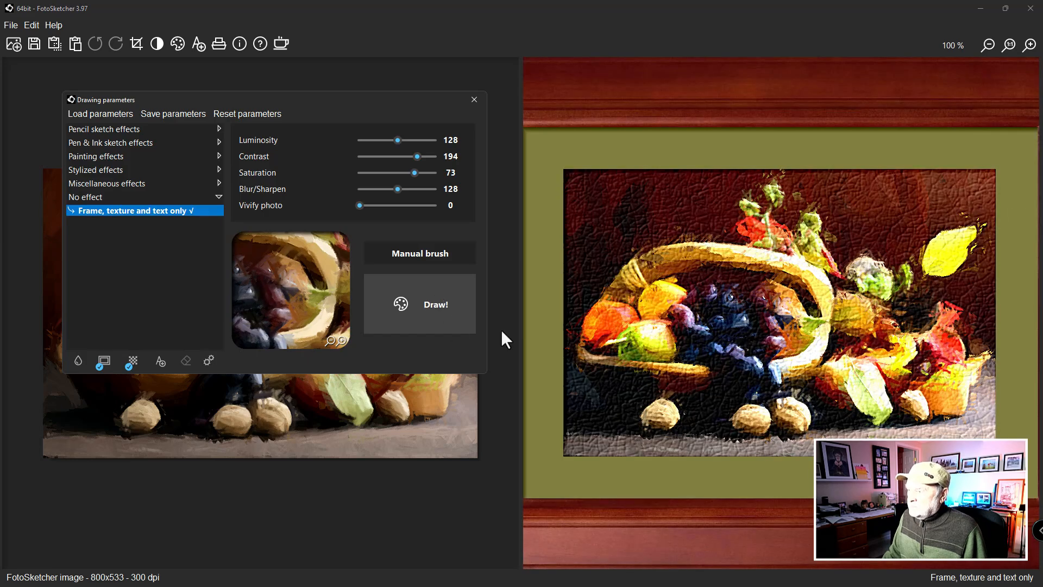
scroll(582, 357, "down", 3)
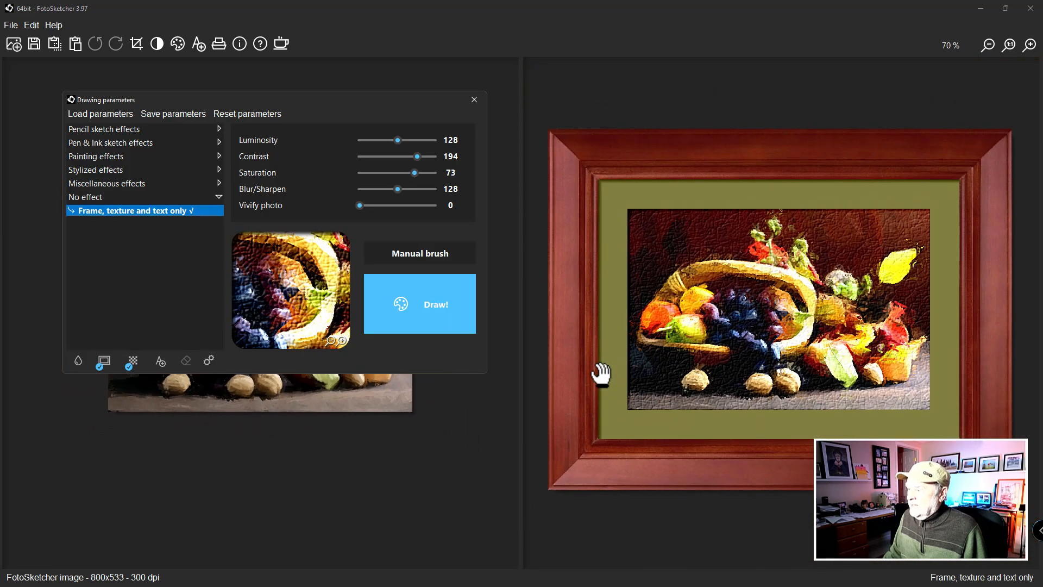
Add the artist's signature text with a shadow, placed on the olive mat below the painting at x 454, y 767
left_click(160, 361)
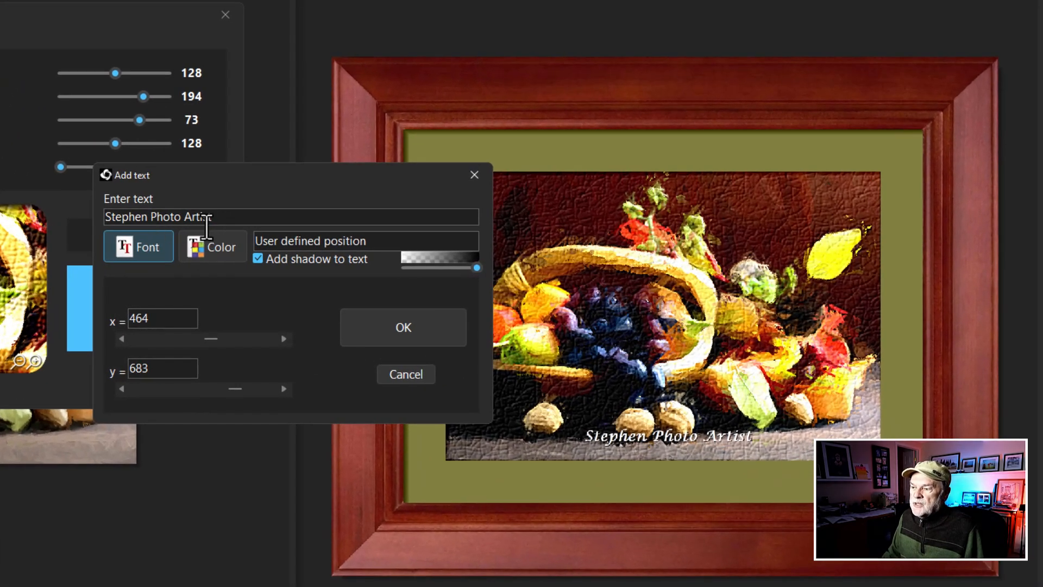
left_click(142, 248)
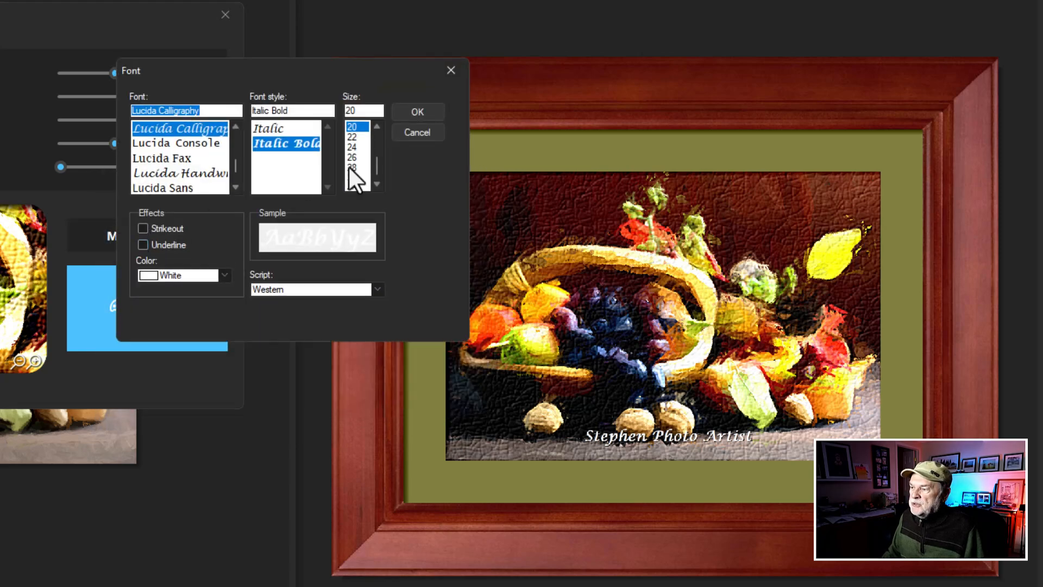
left_click(416, 129)
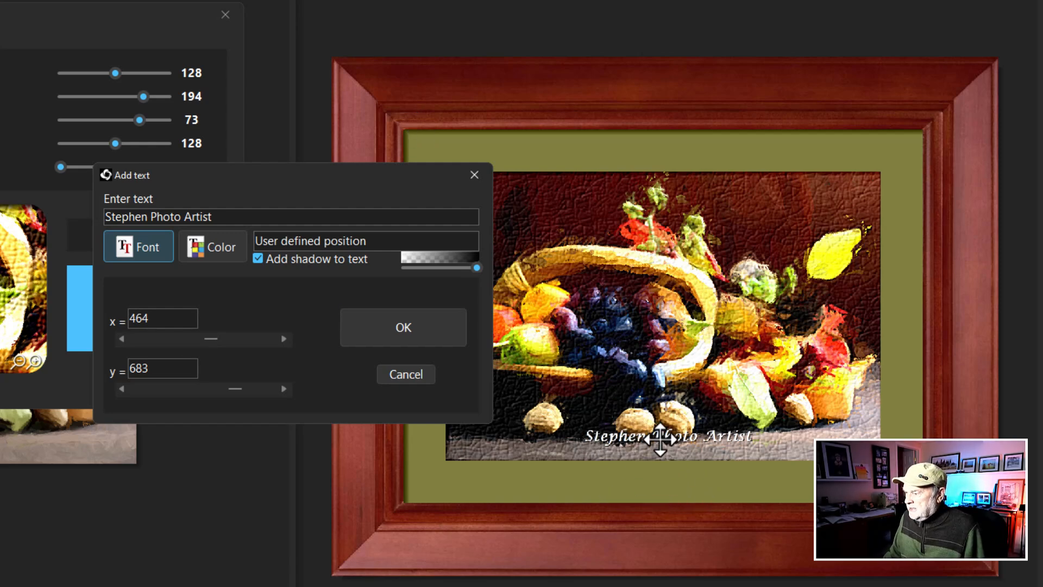
left_click_drag(659, 446, 667, 486)
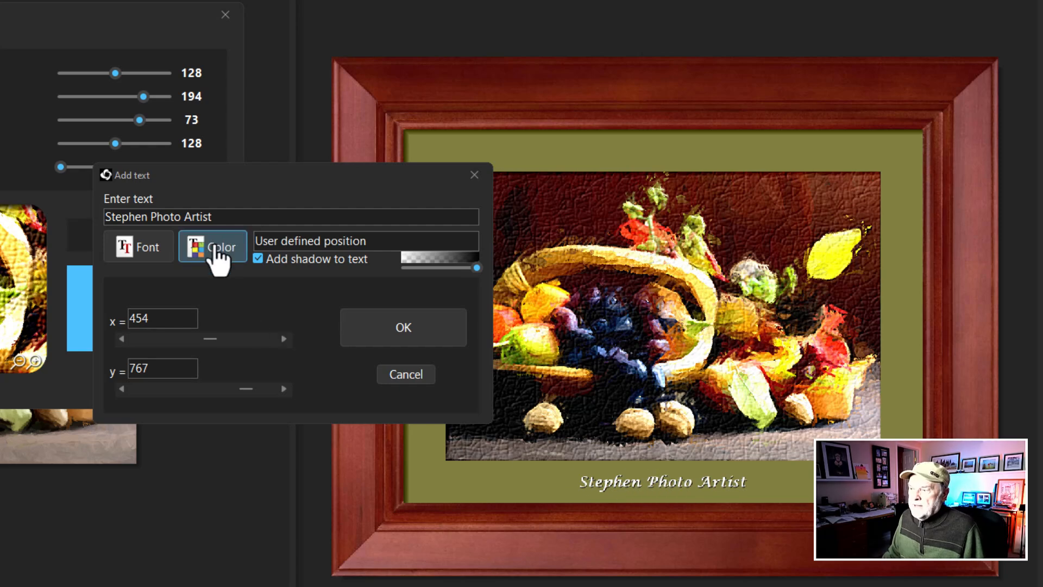
left_click(258, 259)
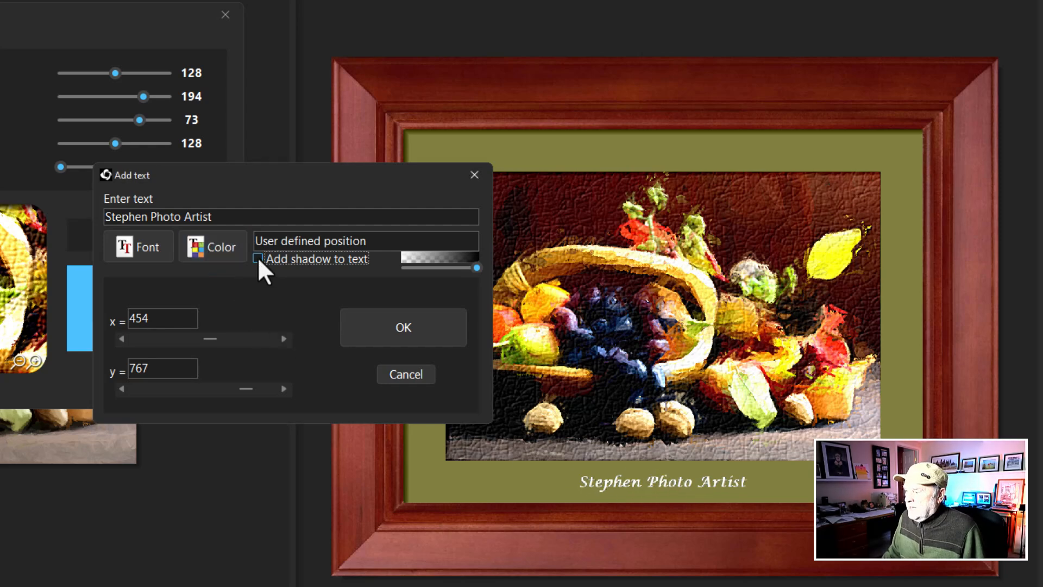
left_click(258, 259)
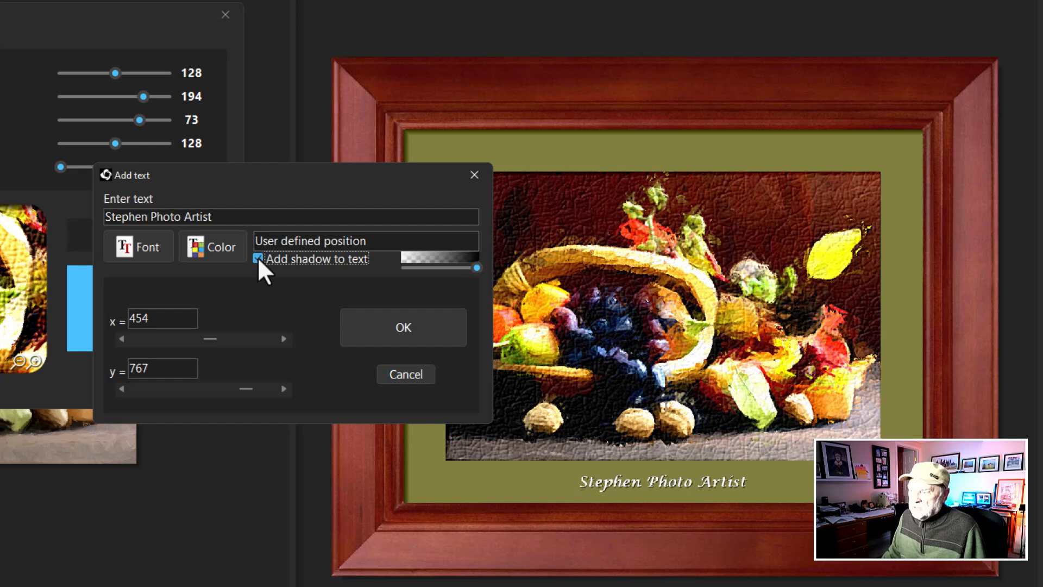
left_click(383, 331)
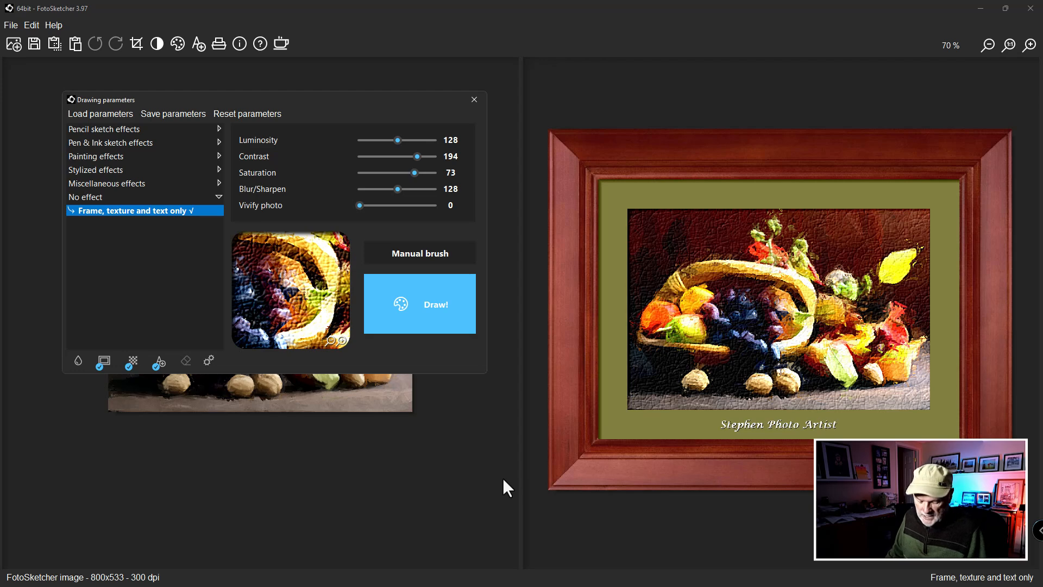
Open the developer's PayPal donation page in the browser, look at the payment options, and close the browser
left_click(282, 46)
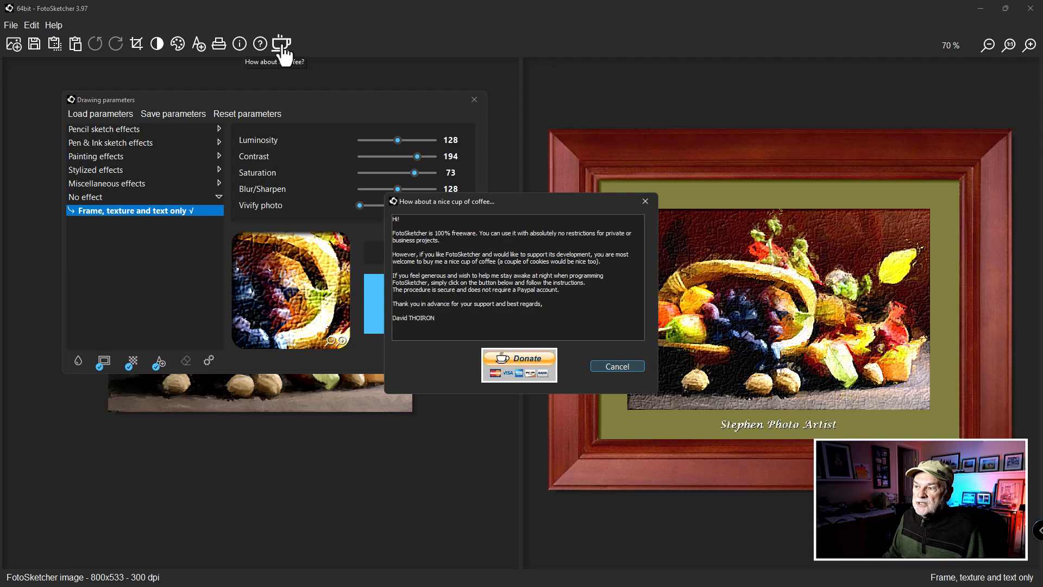
left_click(531, 358)
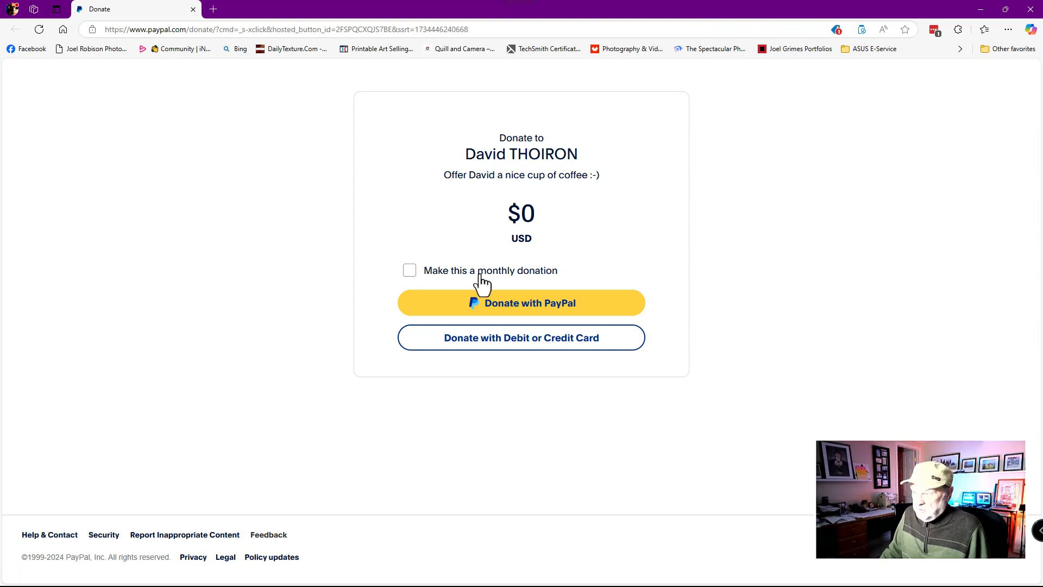
left_click(525, 307)
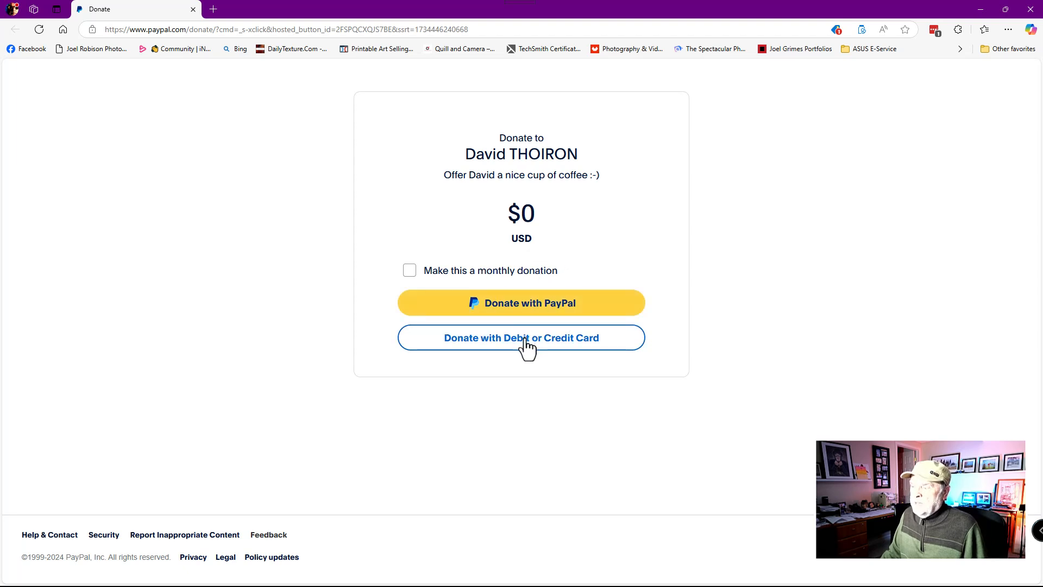
left_click(525, 340)
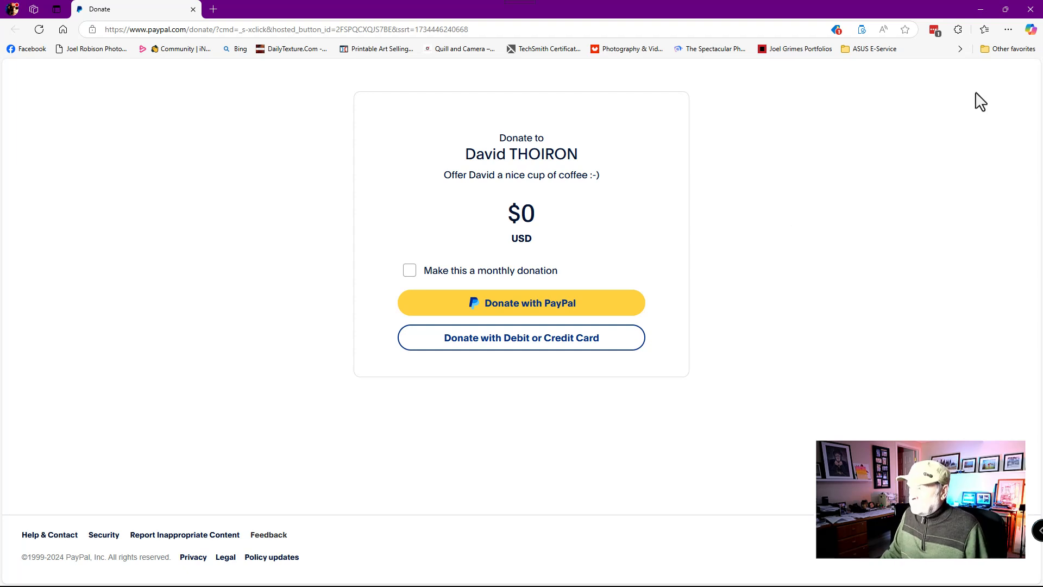
left_click(1029, 11)
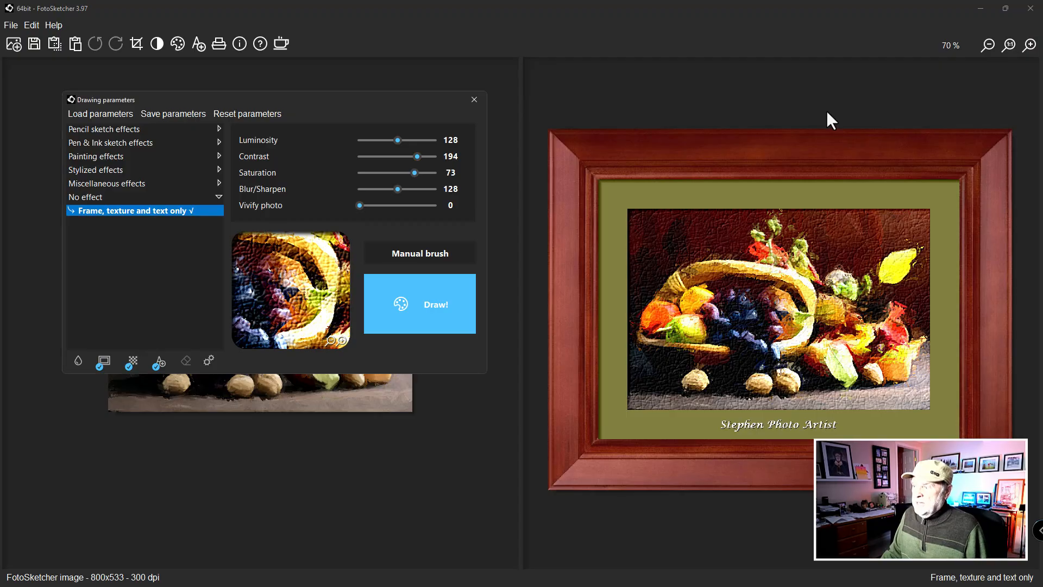